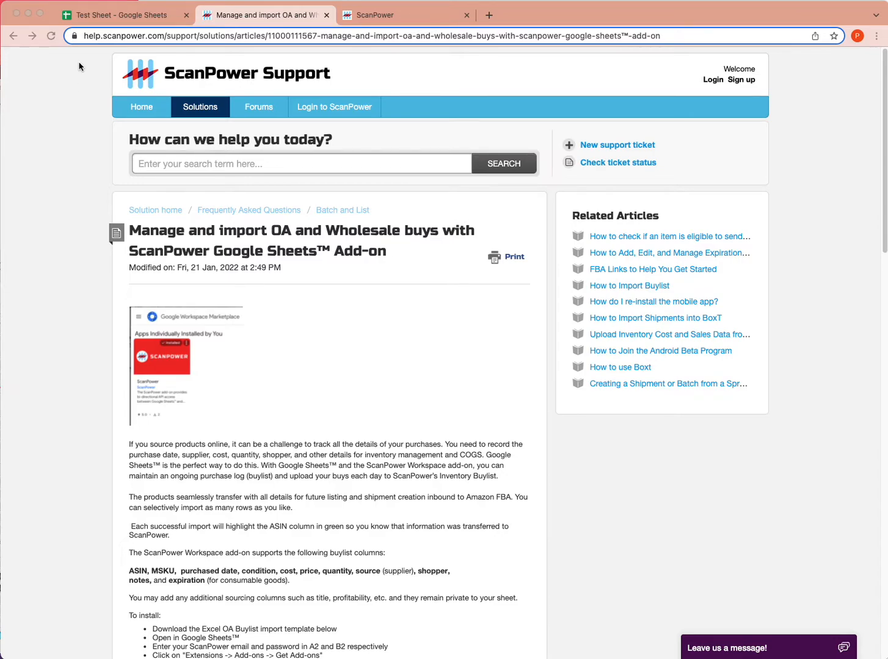
Switch to Test Sheet and review the asin, cost and import-msku columns and values.
left_click(94, 18)
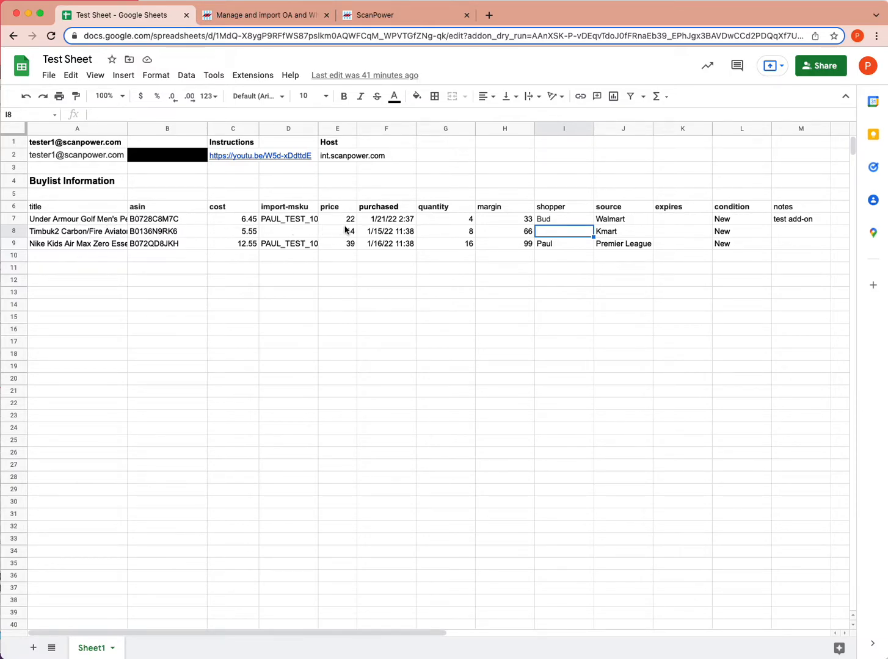
left_click(166, 211)
left_click(166, 221)
left_click(165, 245)
left_click(233, 206)
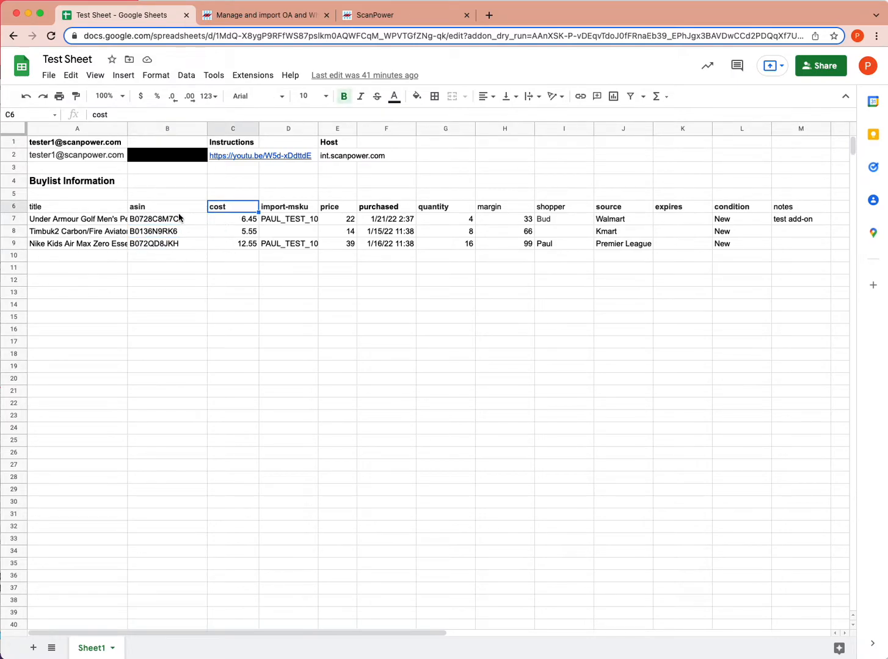
left_click(283, 208)
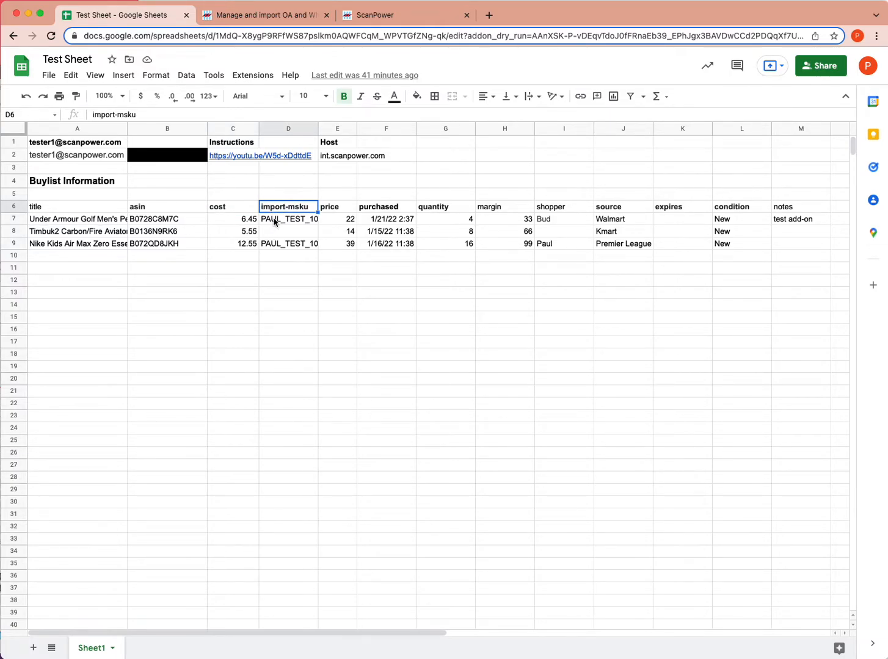
left_click(274, 223)
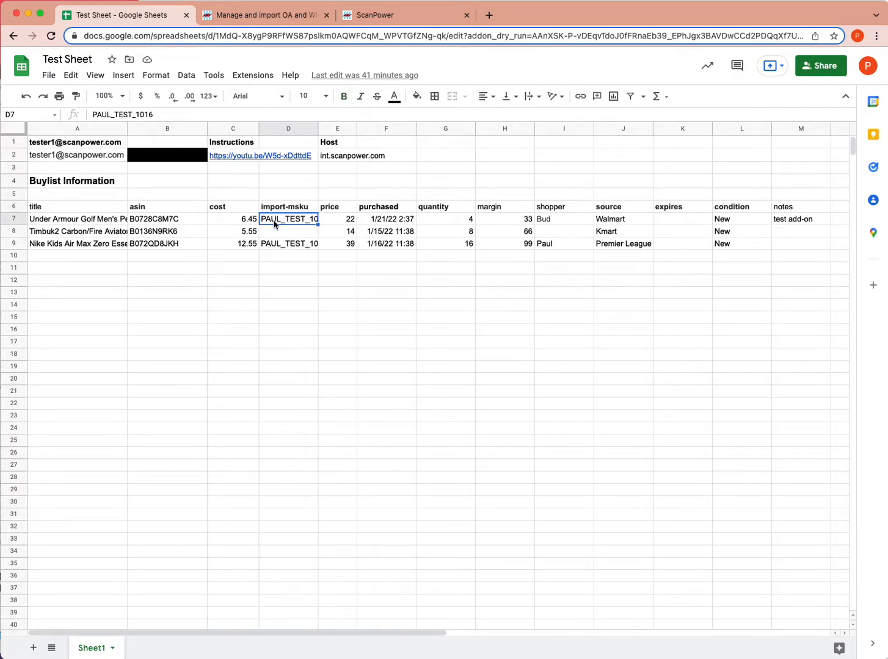
left_click(269, 247)
left_click(274, 221)
Go over the price, purchased, quantity, shopper and source columns of the buylist.
left_click_drag(329, 211, 326, 239)
left_click(379, 211)
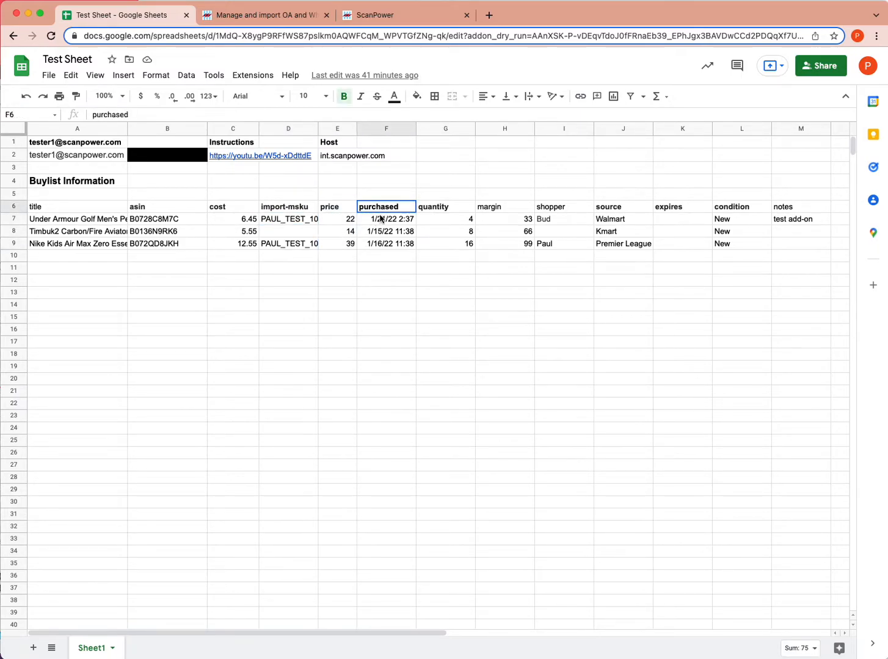
left_click_drag(380, 211, 379, 250)
left_click(436, 207)
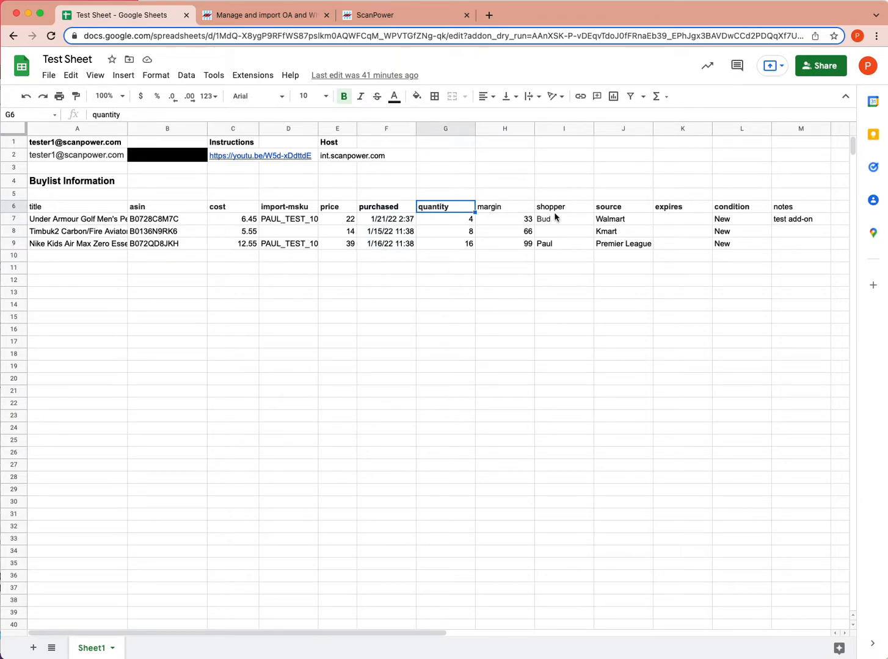
left_click_drag(563, 207, 566, 243)
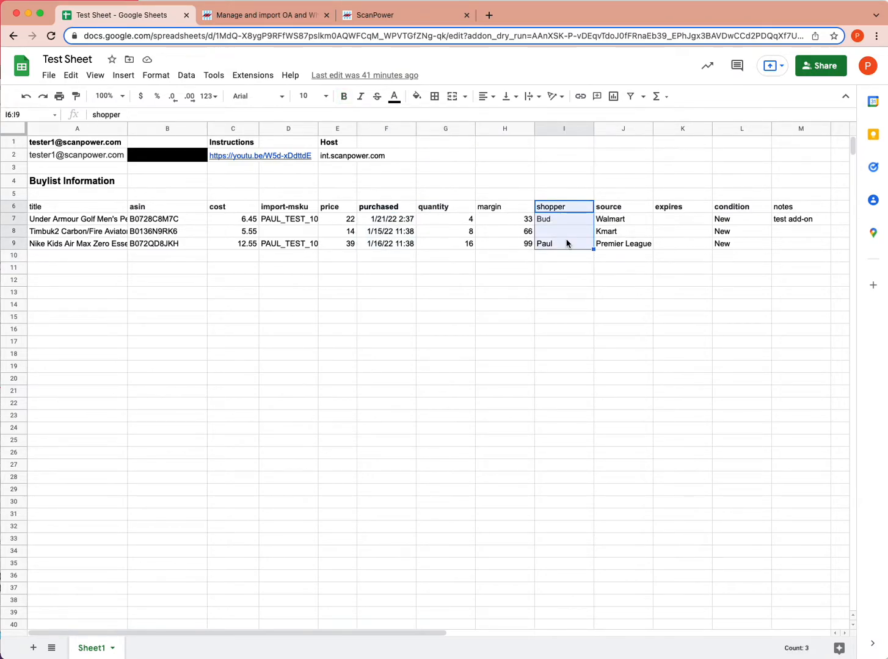
left_click_drag(633, 208, 625, 248)
left_click(614, 211)
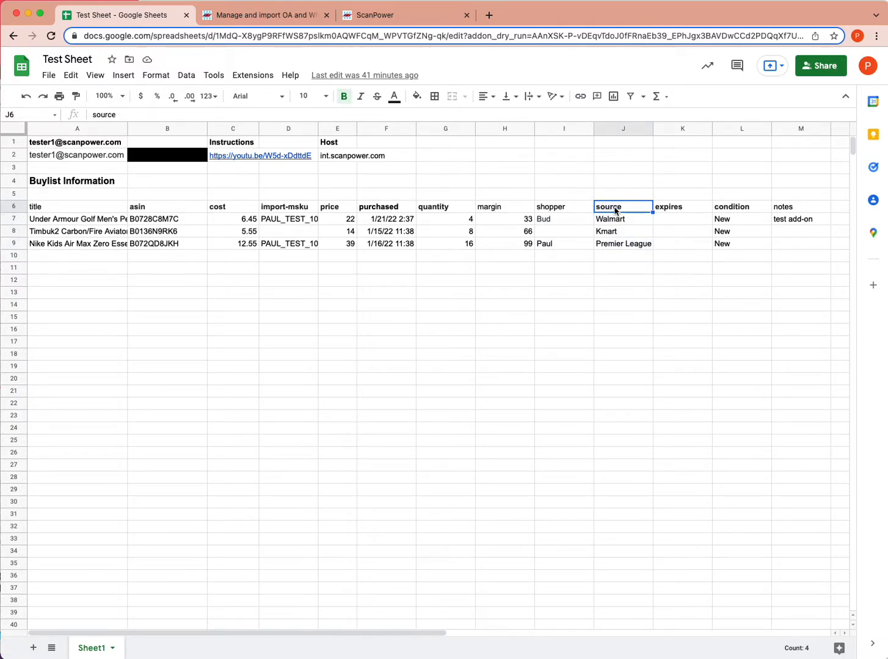
Review the expires, condition and notes columns for the three items.
left_click_drag(672, 210, 676, 242)
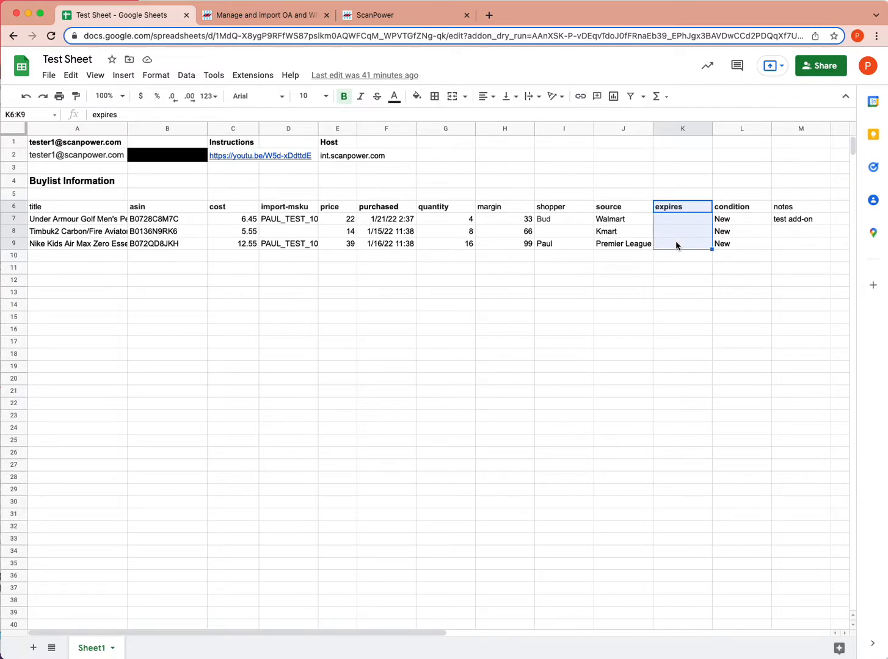
left_click_drag(732, 207, 730, 244)
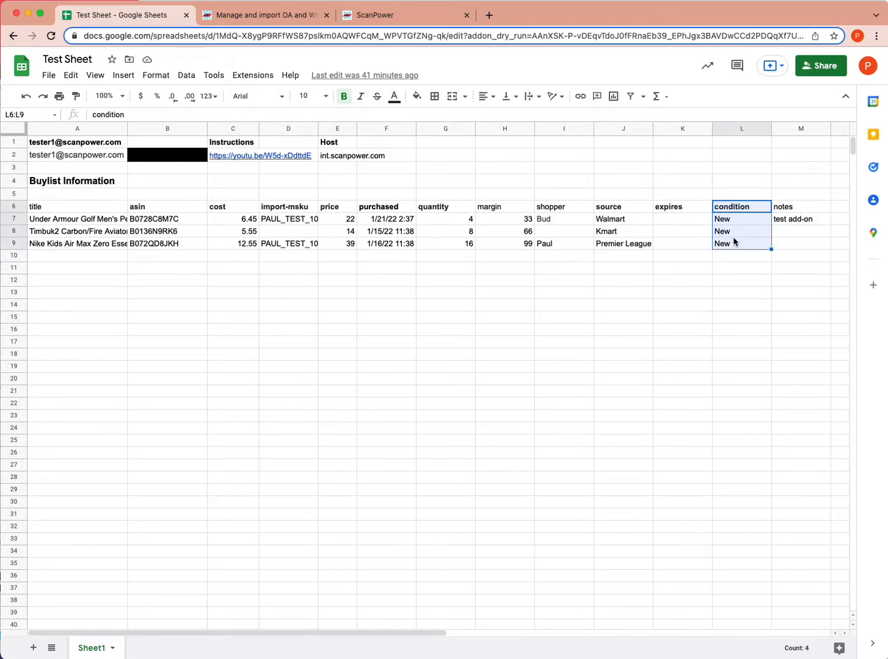
left_click(741, 211)
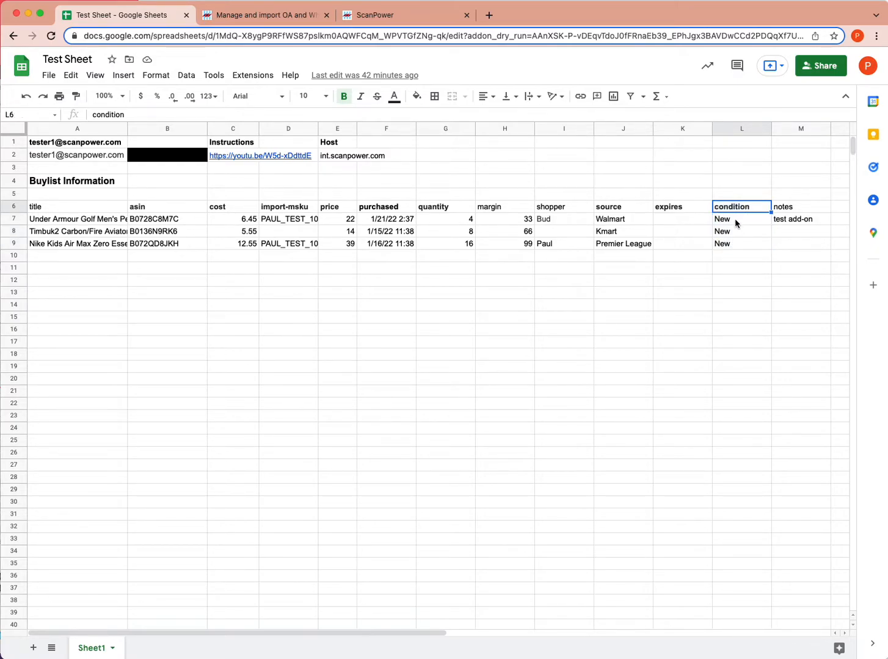
left_click(733, 220)
left_click(728, 237)
left_click(727, 244)
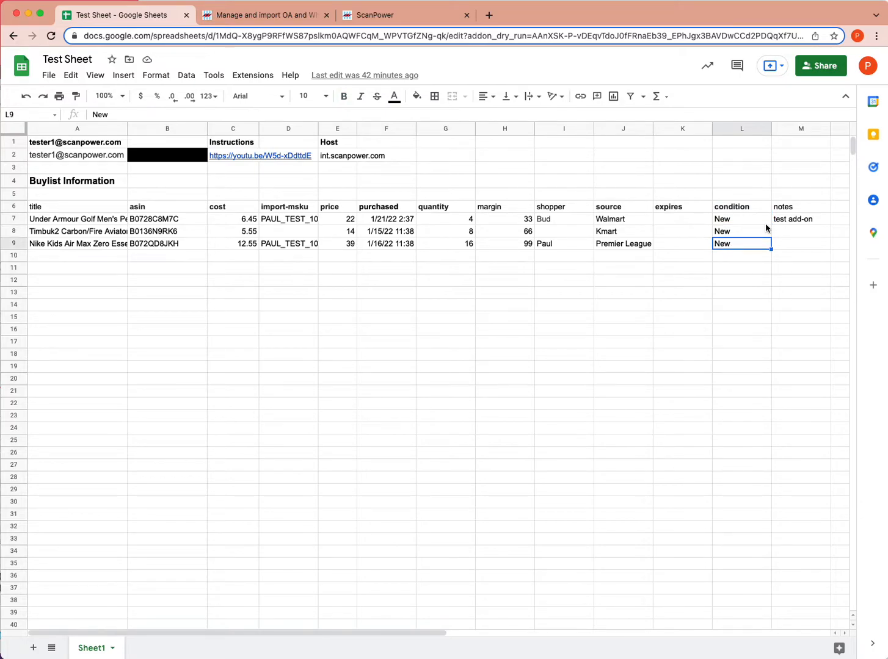
left_click(781, 207)
left_click(788, 247, "shift")
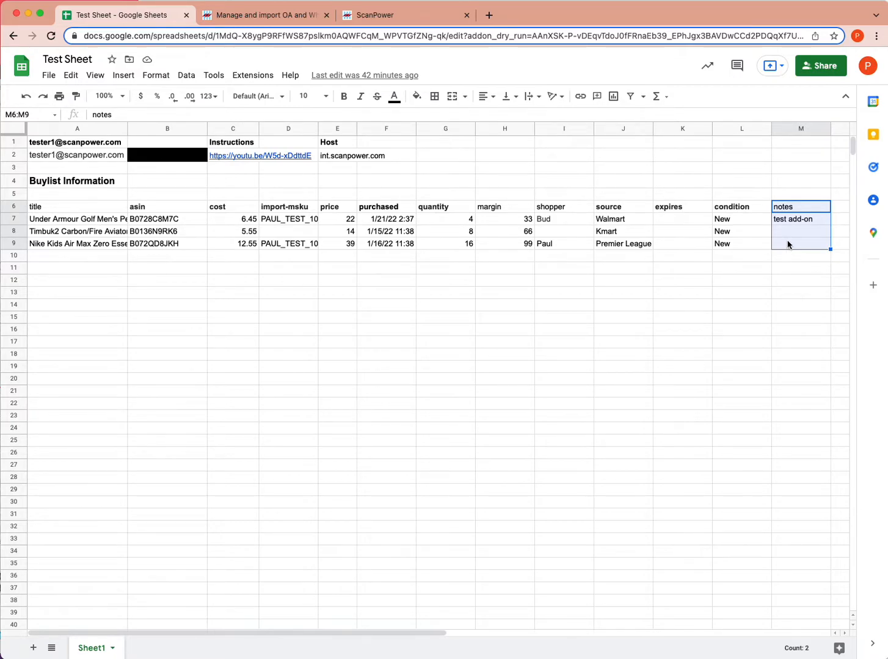
Note 'polybag' in M8 and 'check rank' in M9, select M7:M9, and go back to the support article.
left_click(789, 231)
type("ply")
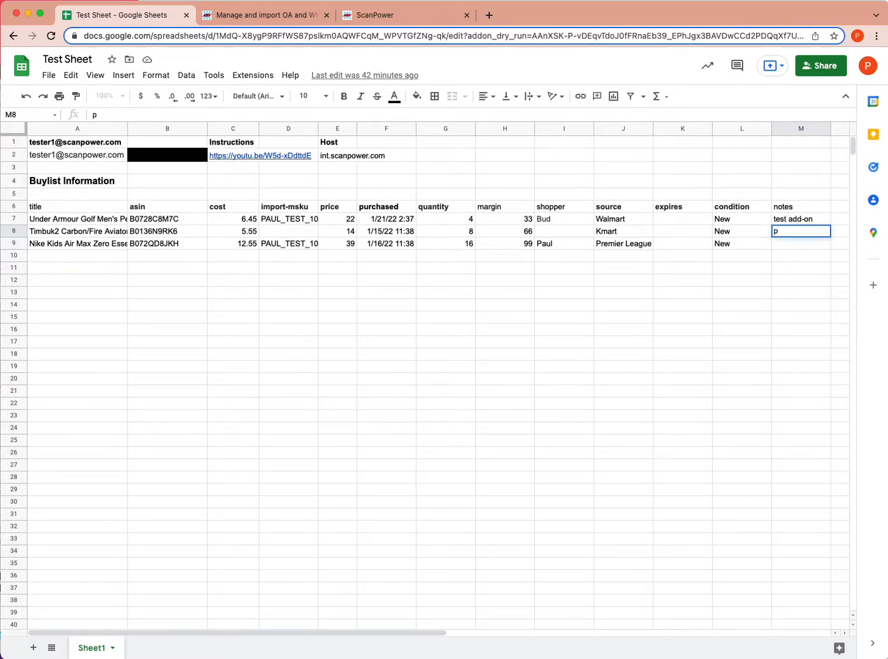
key("BackSpace")
key("BackSpace")
type("olybag")
key("Return")
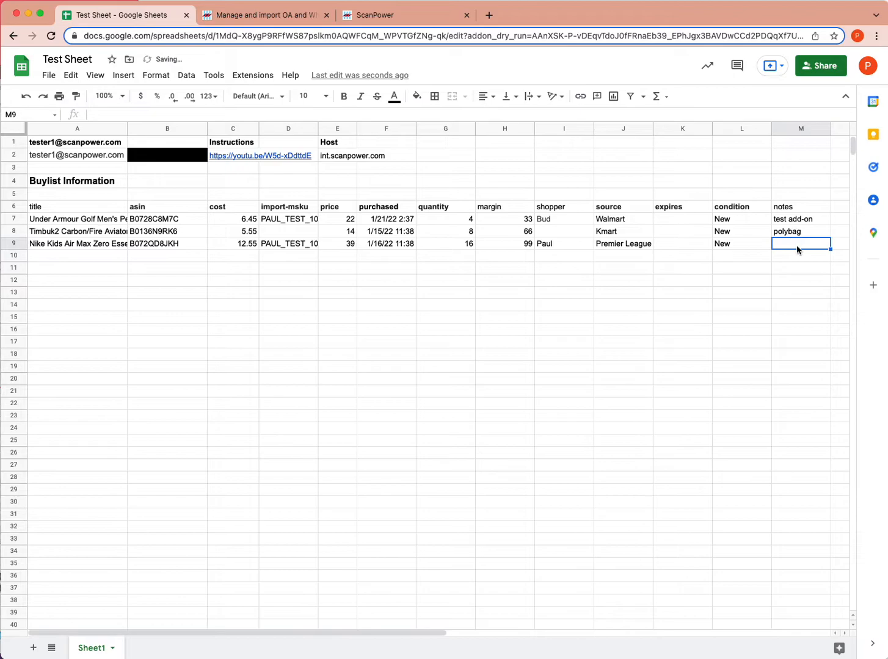
type("check rank")
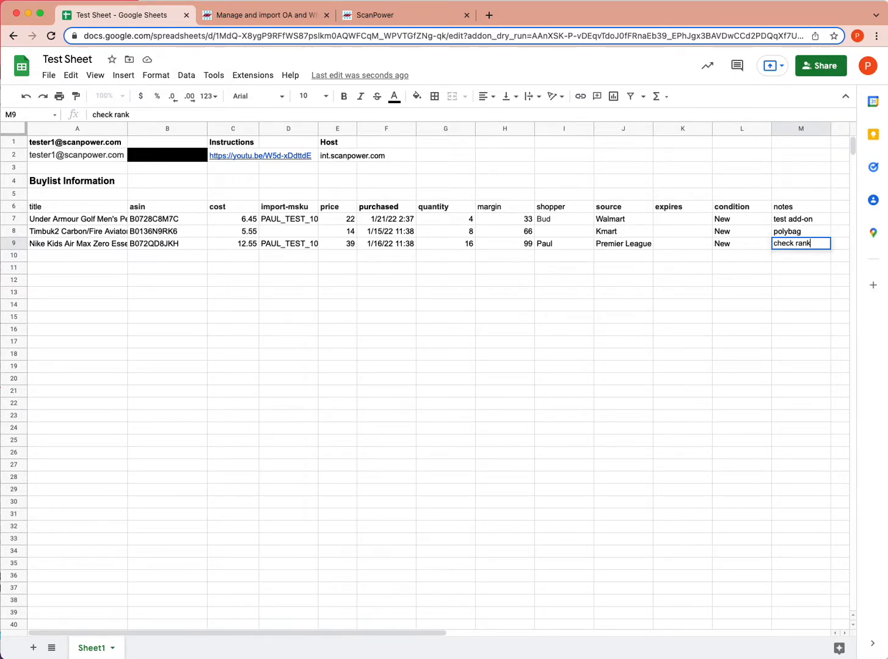
key("Return")
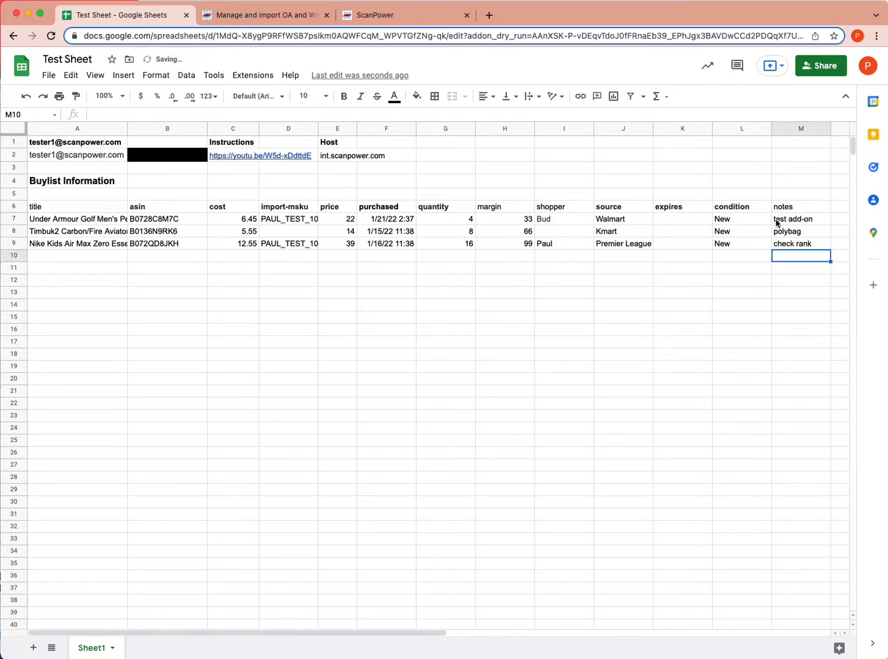
left_click_drag(777, 221, 777, 248)
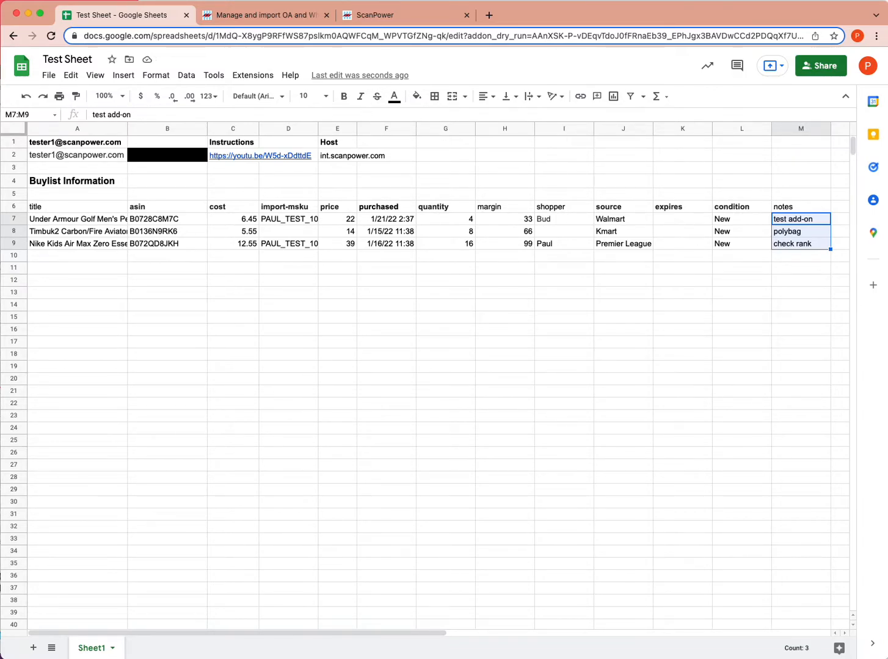
left_click(266, 17)
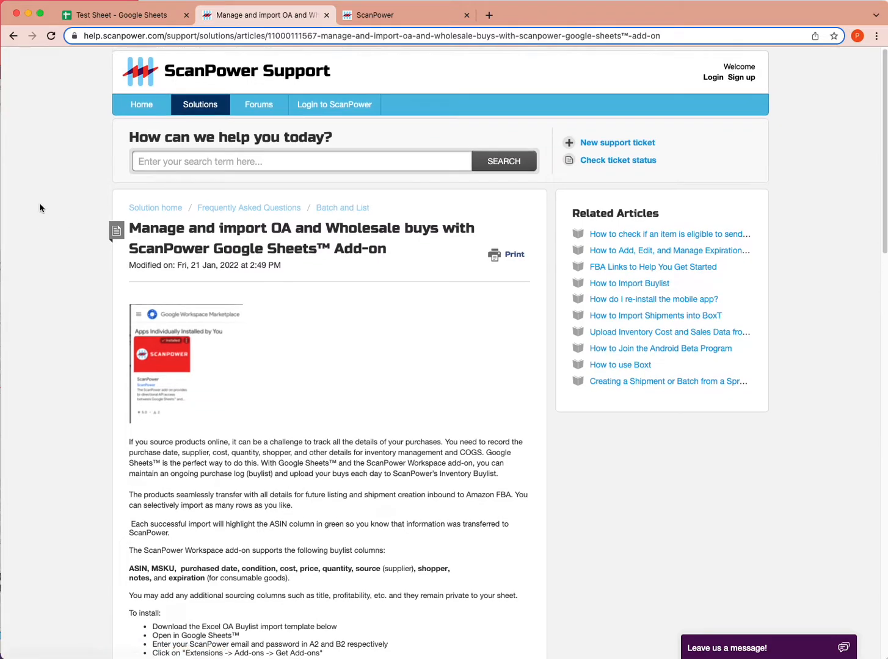
Read the article's install steps and supported buylist columns list, then go back to Test Sheet.
scroll(61, 184, "down", 3)
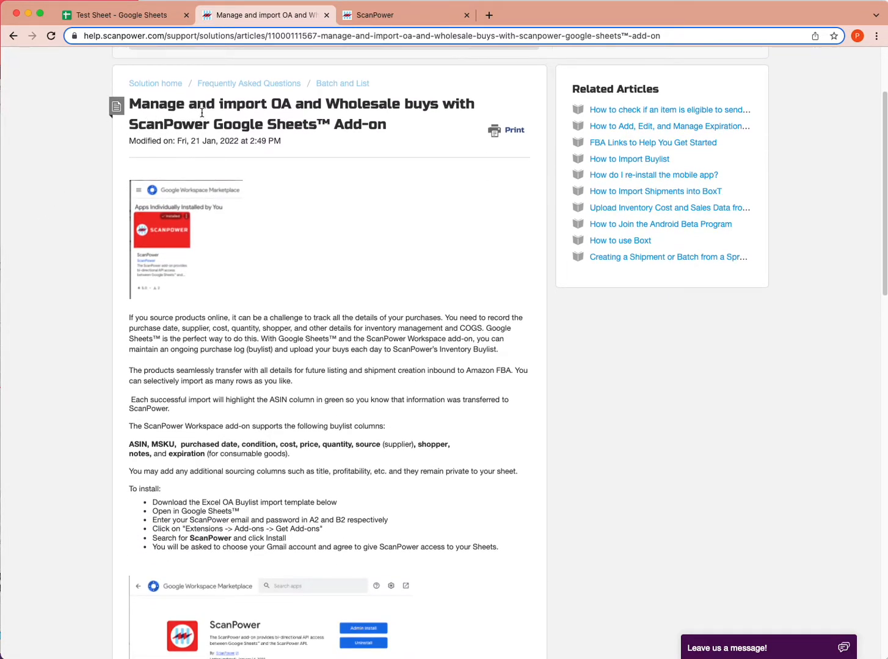
scroll(463, 205, "down", 1)
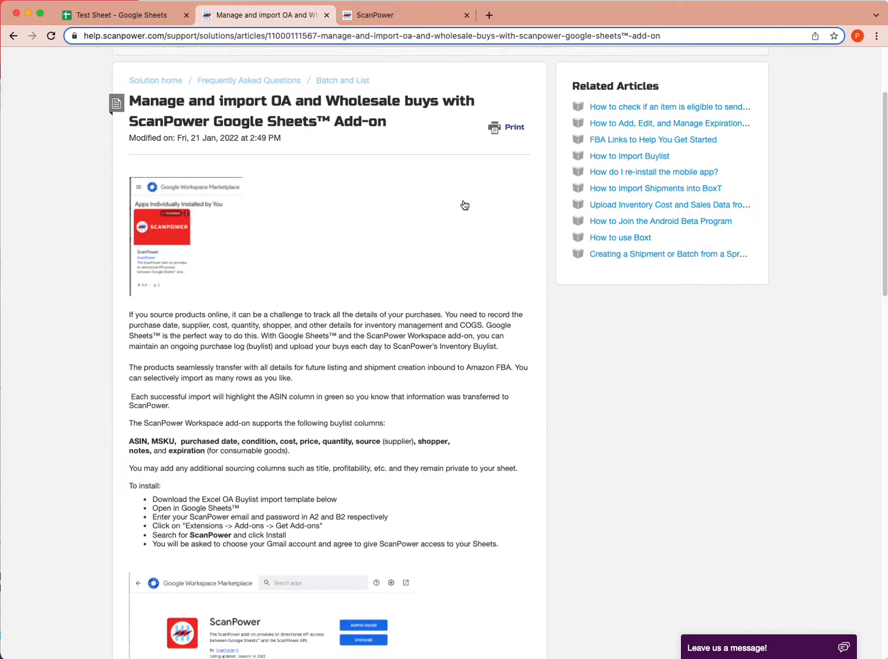
scroll(464, 206, "down", 1)
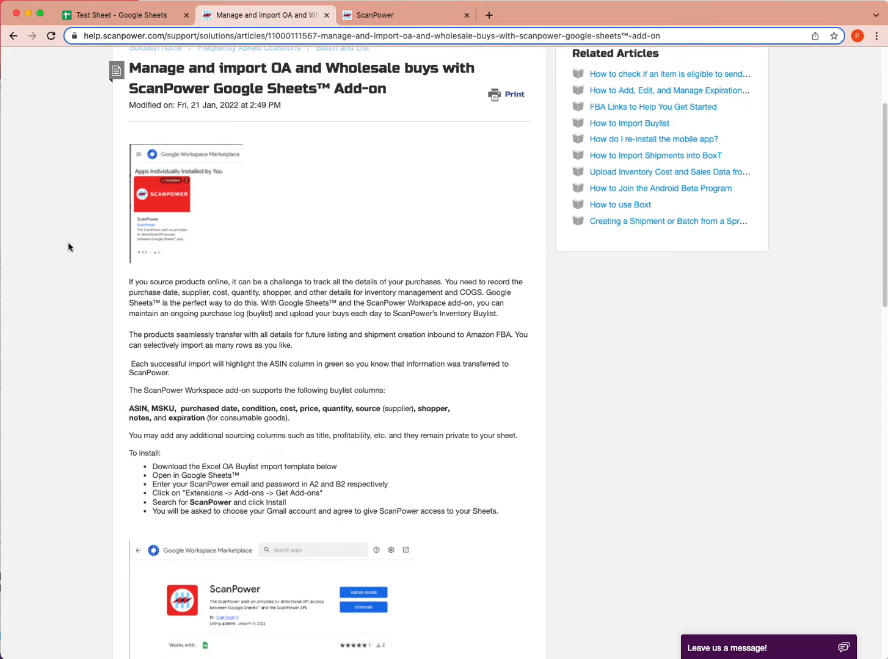
scroll(101, 262, "down", 1)
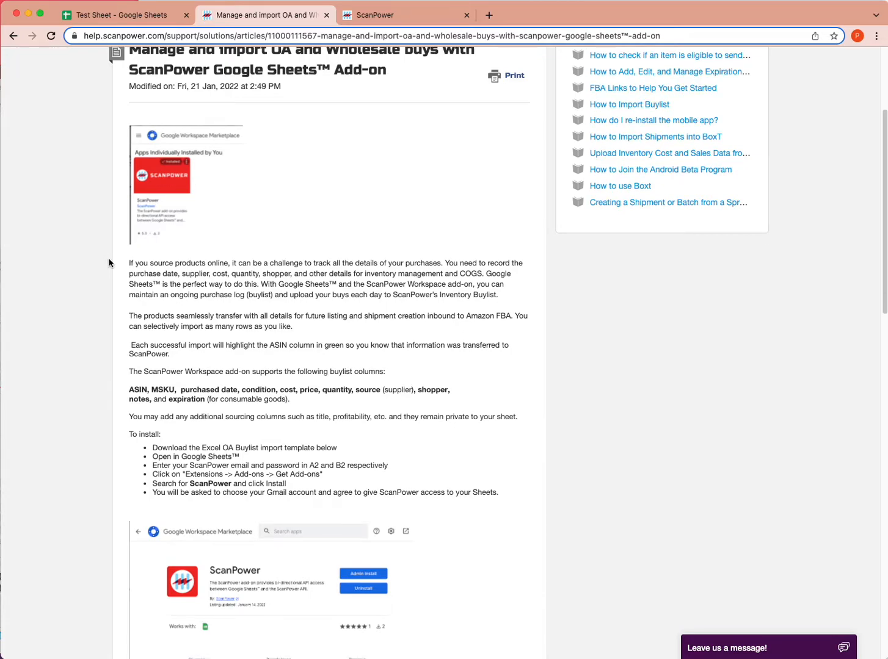
scroll(124, 272, "down", 2)
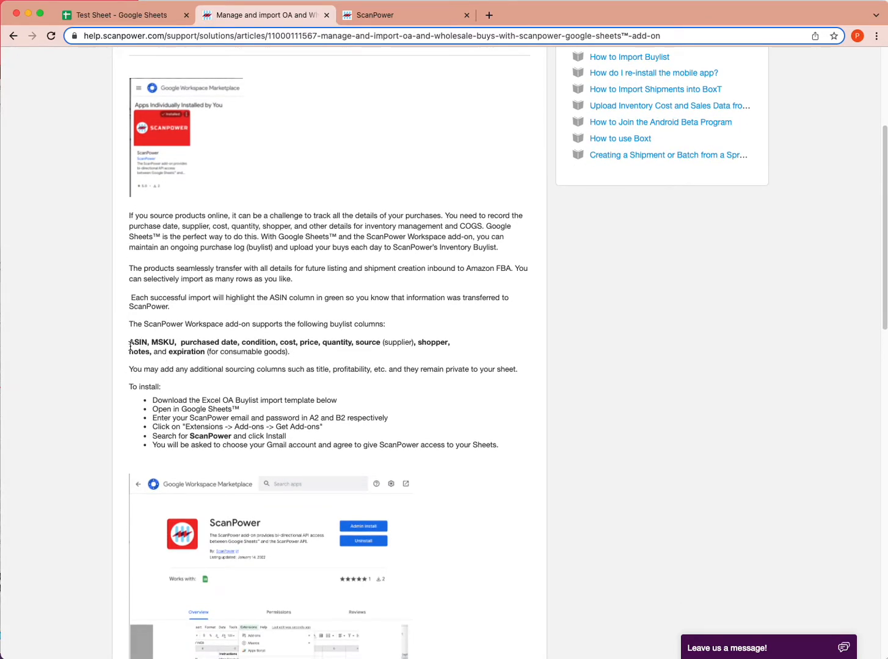
left_click_drag(134, 343, 223, 366)
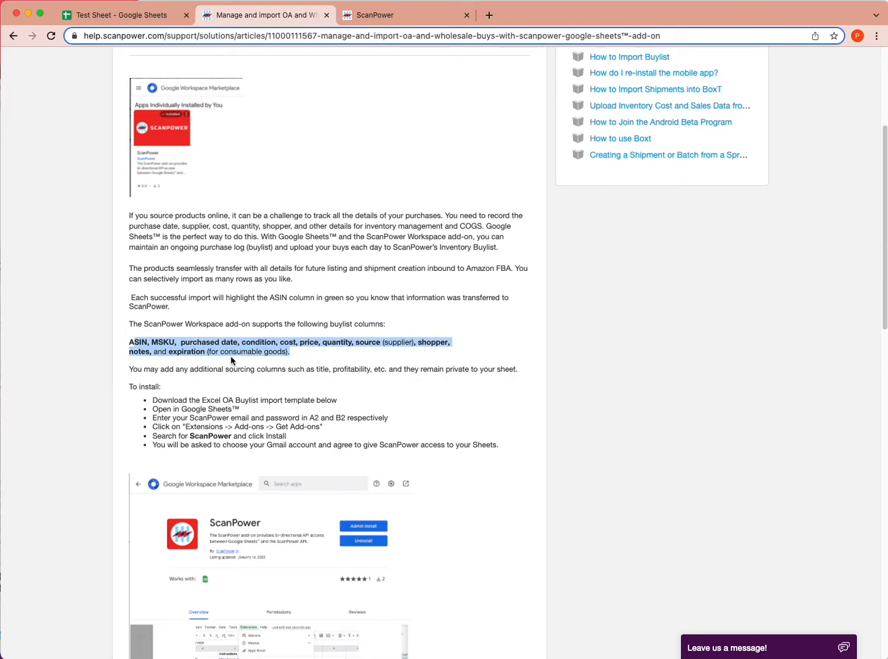
left_click(266, 340)
scroll(267, 342, "down", 6)
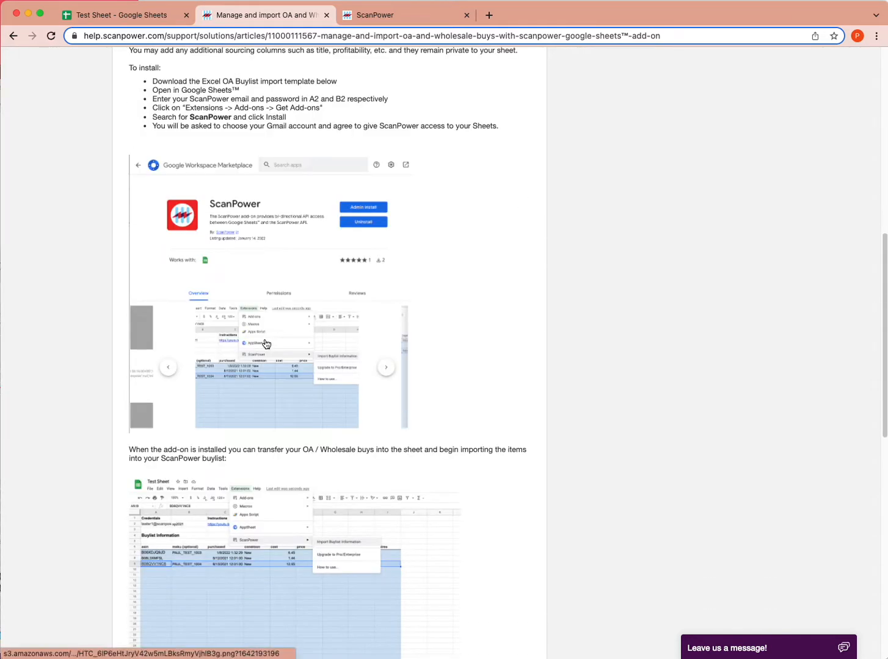
scroll(266, 342, "down", 10)
scroll(262, 341, "up", 9)
scroll(261, 338, "up", 9)
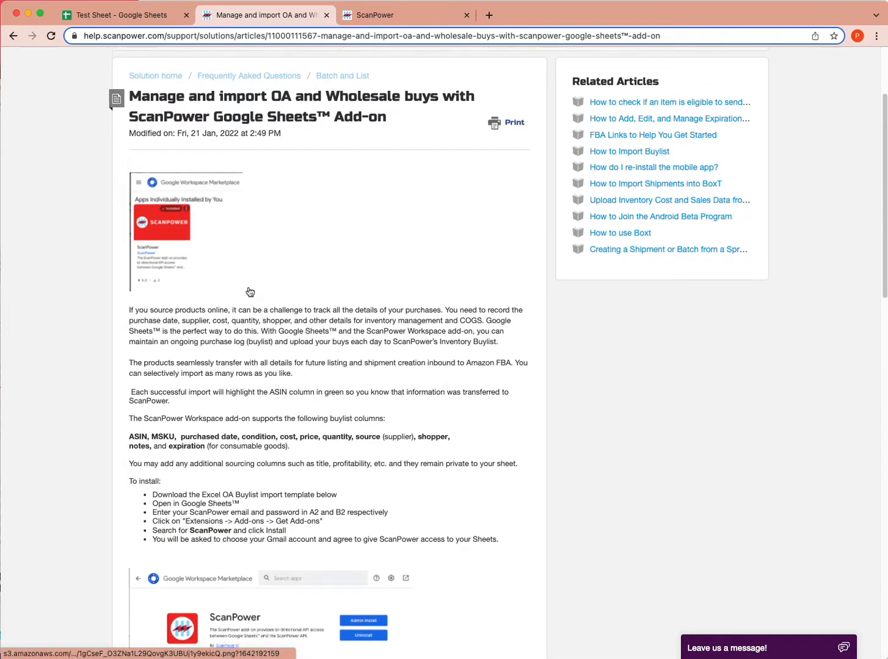
scroll(250, 293, "down", 2)
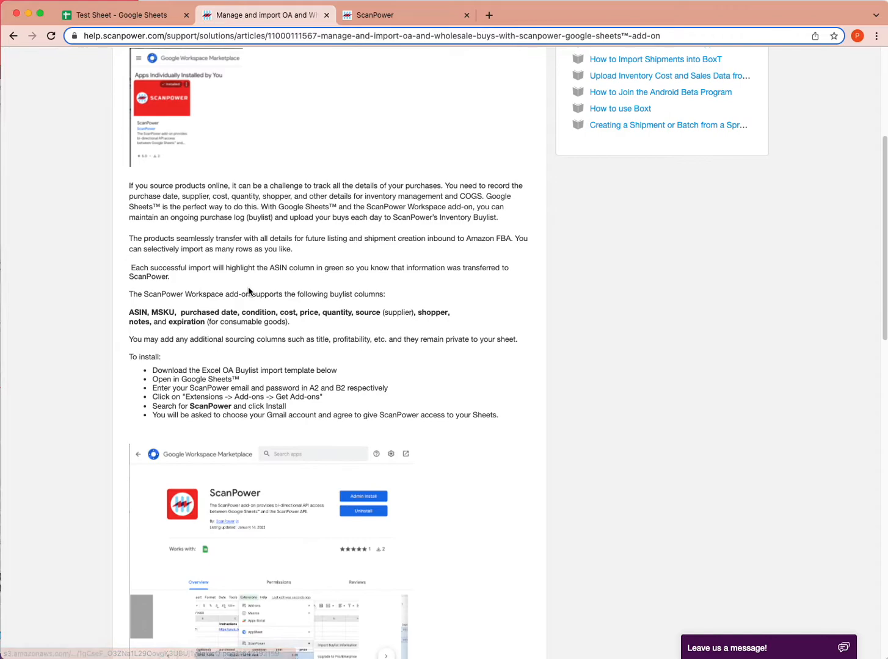
left_click(141, 24)
Open the Workspace Marketplace via Extensions > Add-ons > Get add-ons and search 'scanpower'.
left_click(268, 80)
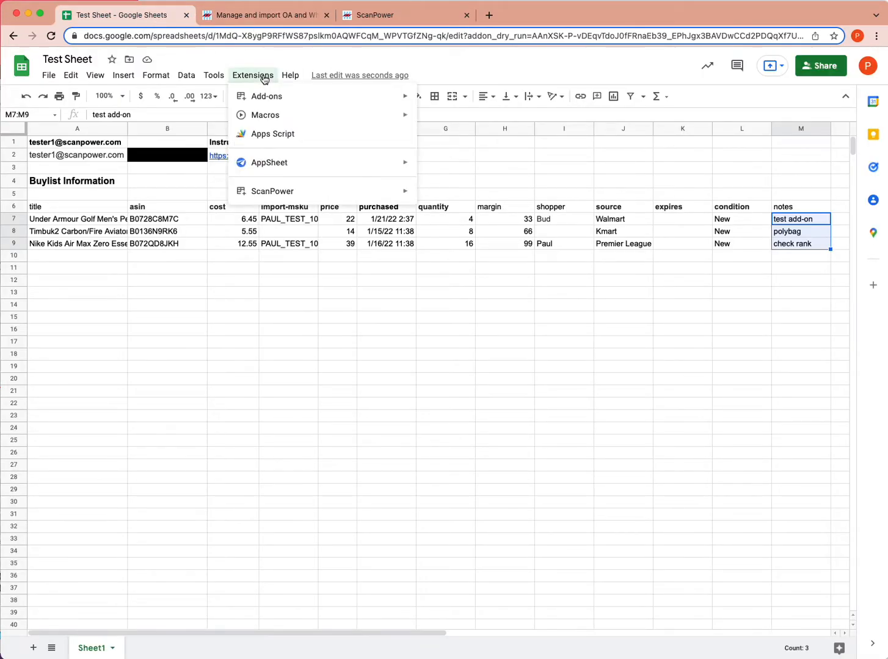
mouse_move(272, 96)
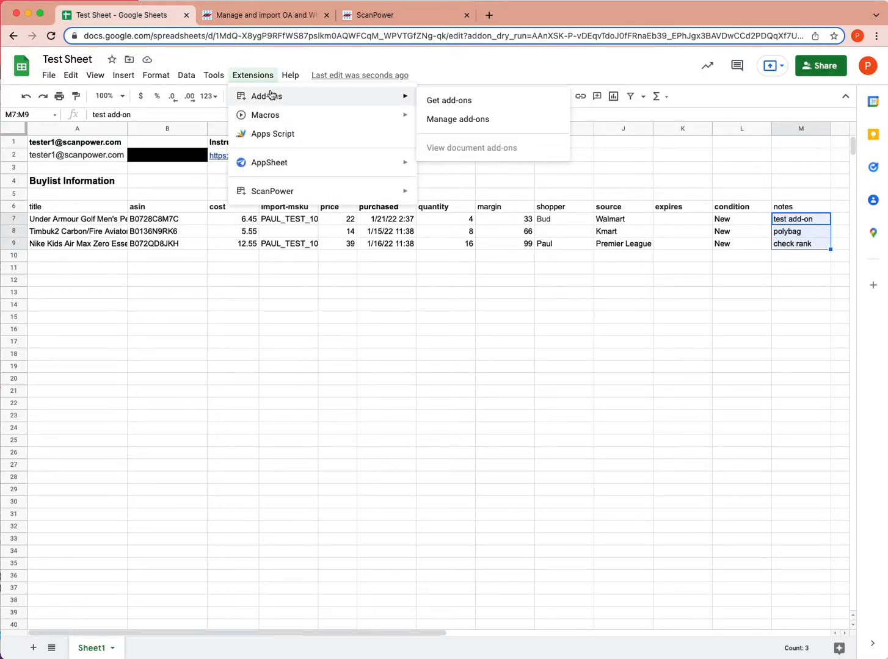
left_click(454, 105)
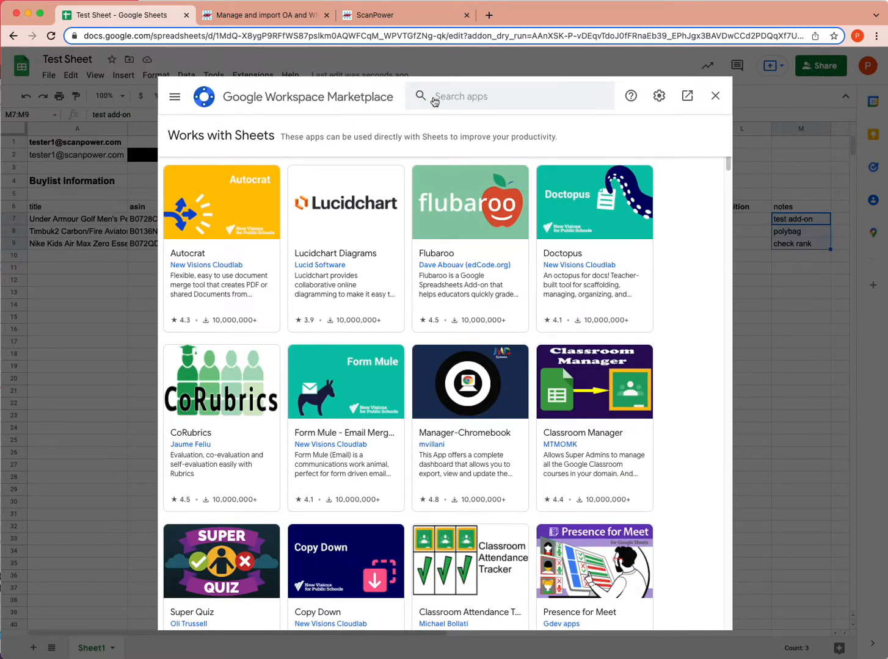
left_click(435, 101)
type("scanpower")
key("Return")
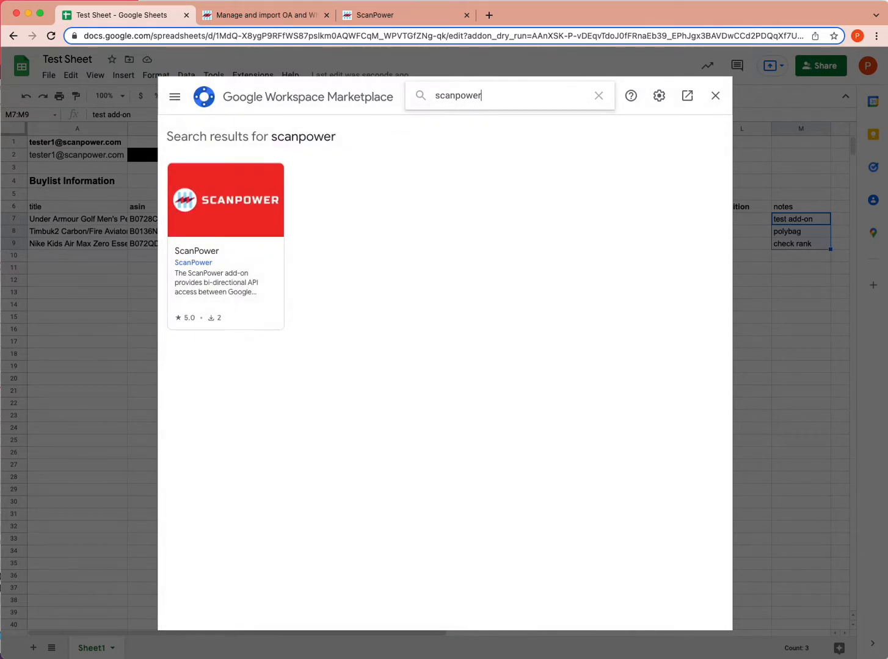
Open the ScanPower listing, choose Install and confirm with Continue.
left_click(223, 202)
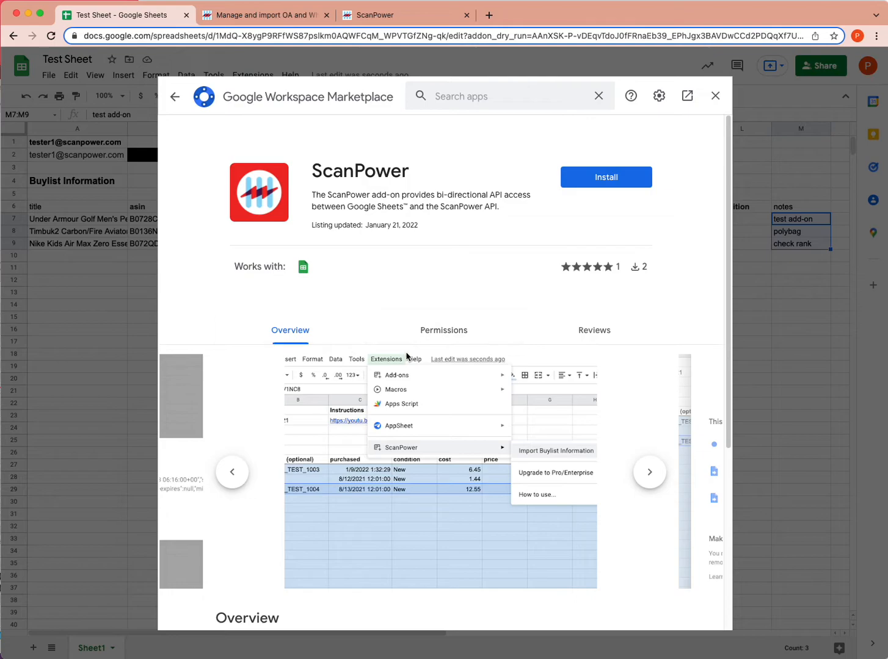
scroll(412, 348, "down", 2)
scroll(416, 337, "up", 2)
left_click(606, 177)
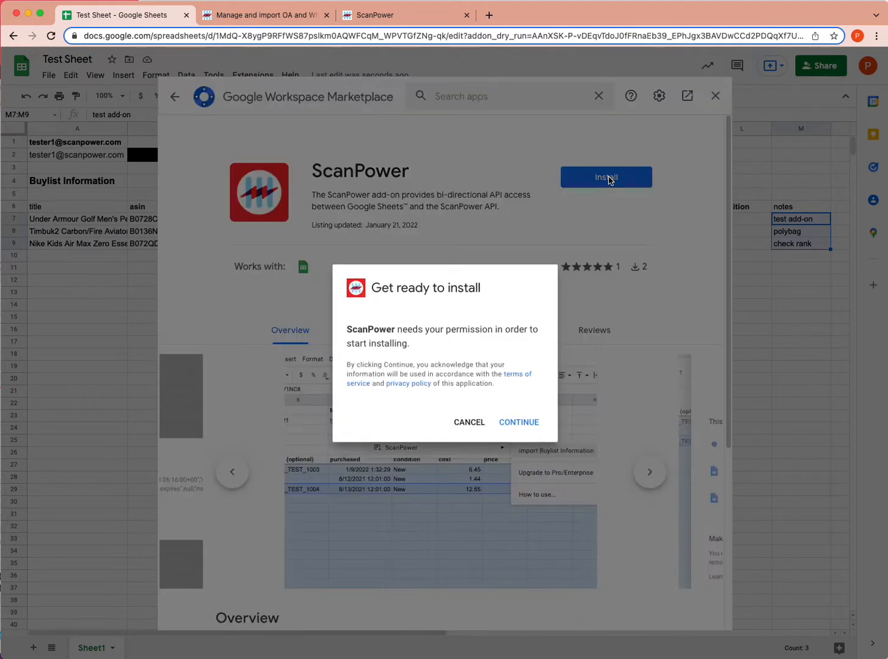
left_click(516, 428)
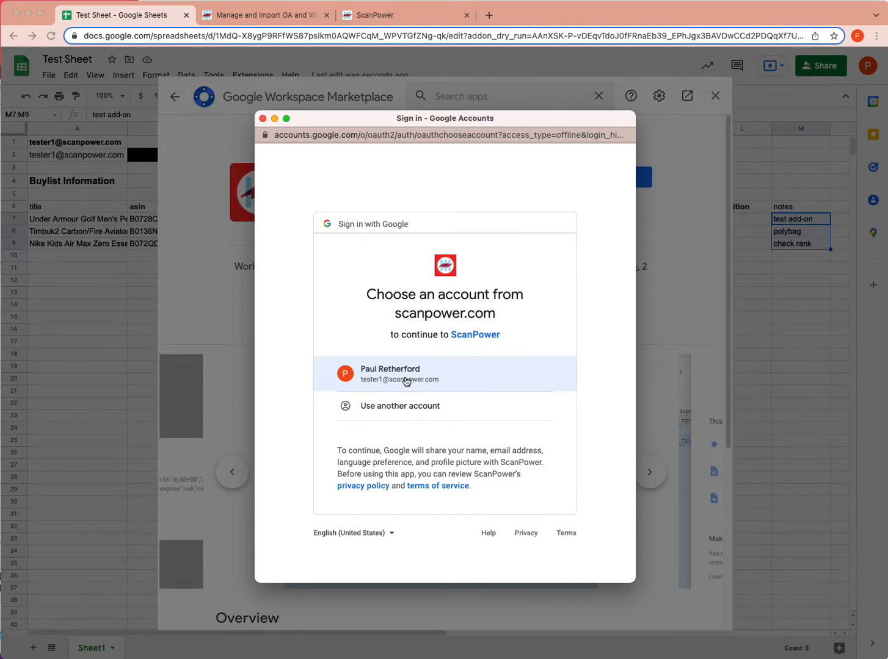
Sign in with the scanpower.com account and review the Sheets spreadsheet edit permission.
left_click(406, 378)
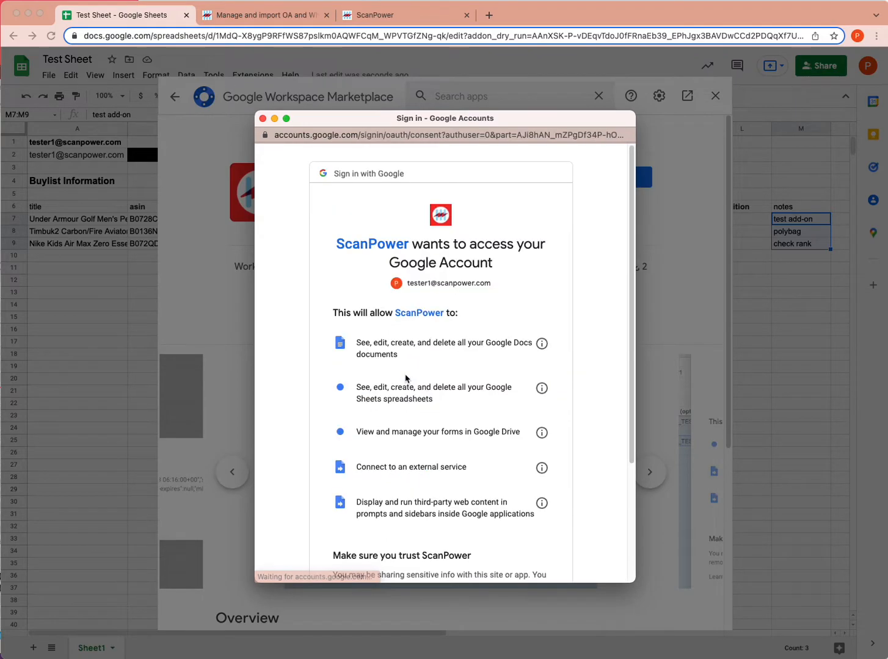
scroll(323, 311, "down", 2)
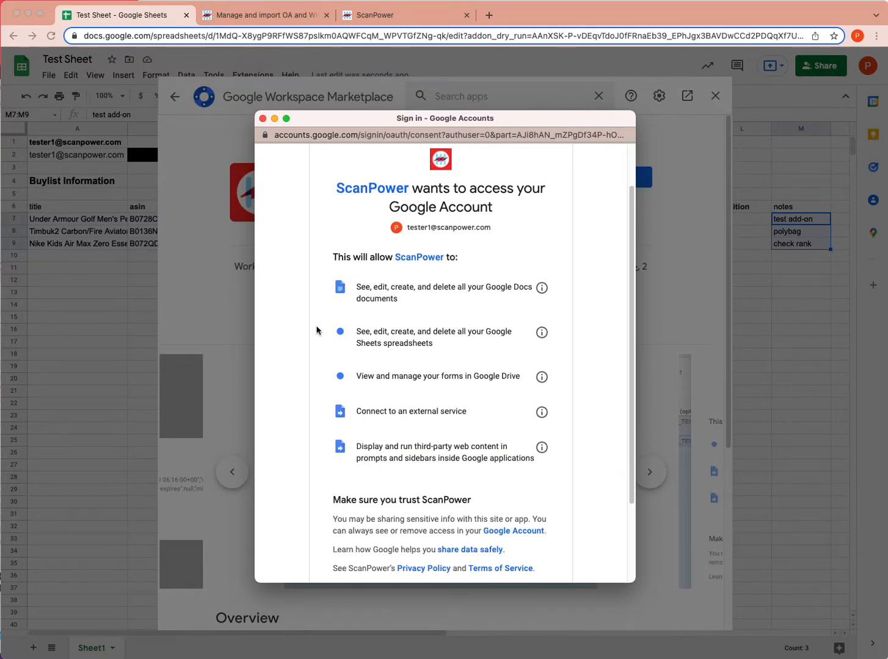
left_click_drag(355, 333, 427, 356)
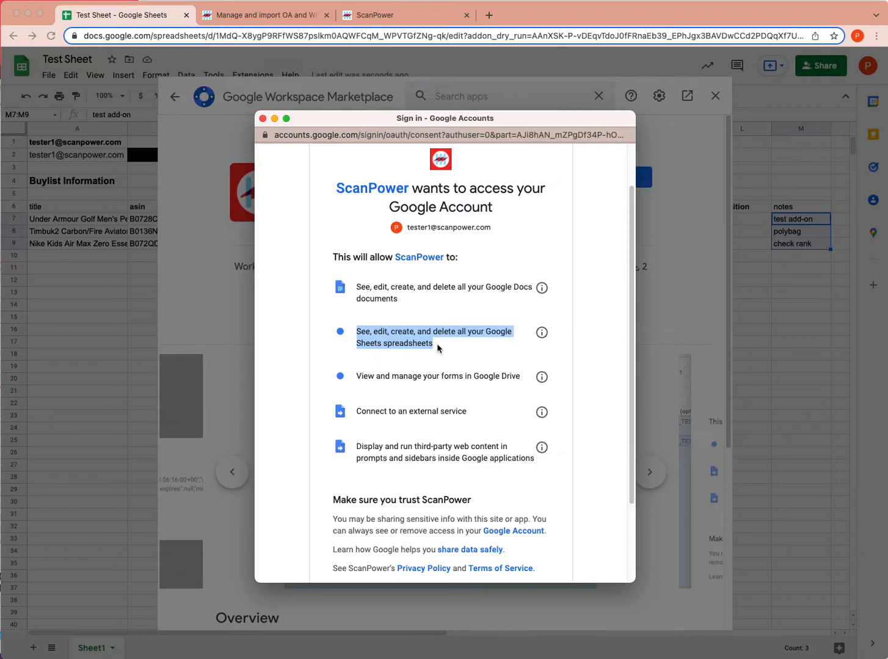
left_click(380, 332)
double_click(381, 331)
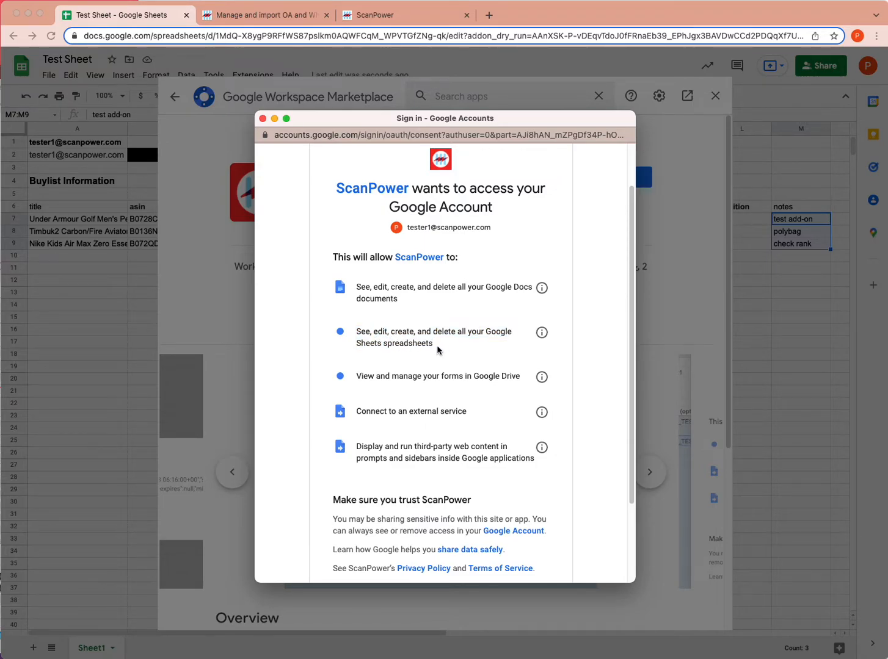
left_click_drag(444, 351, 355, 334)
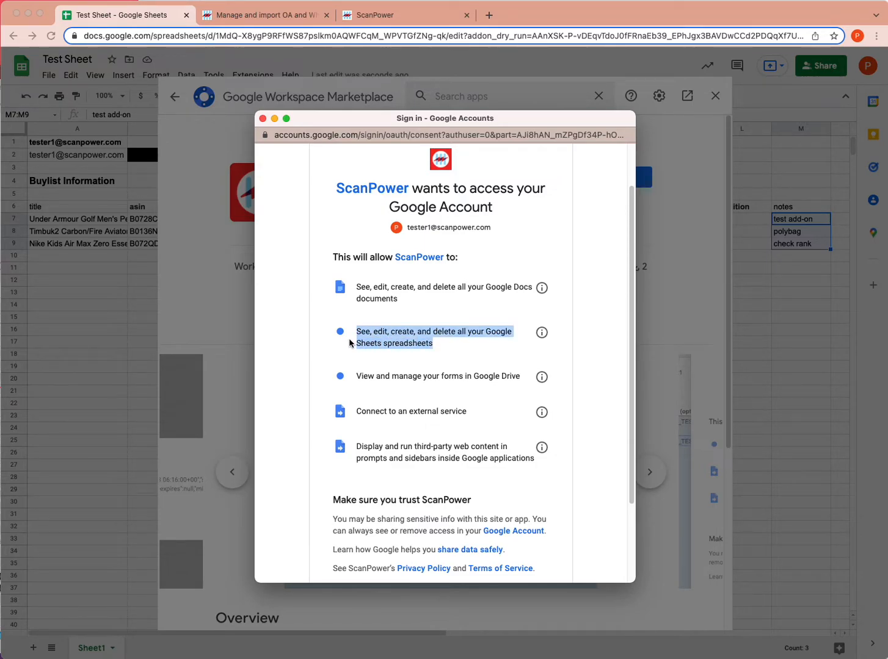
left_click(406, 337)
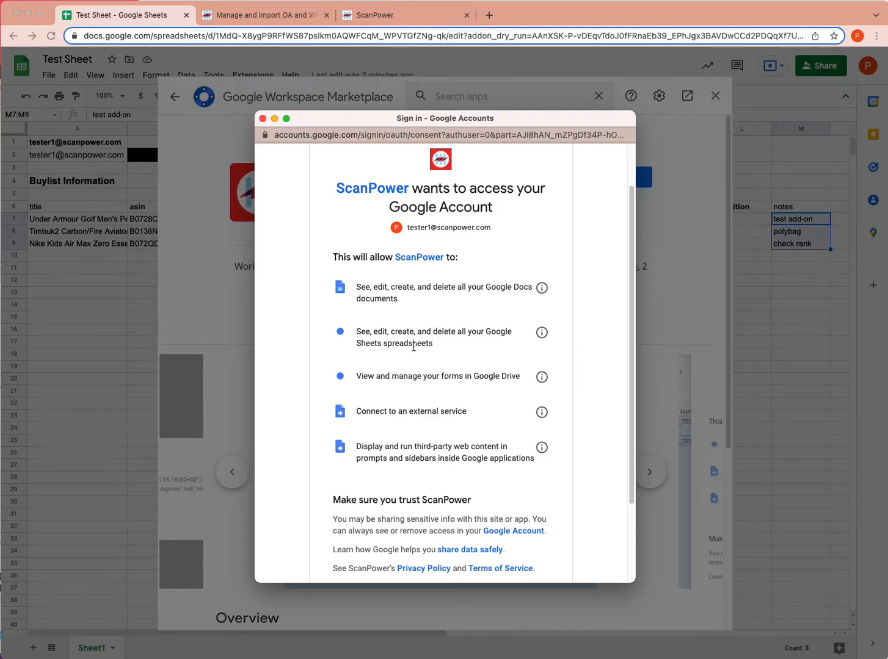
left_click_drag(357, 345, 434, 345)
left_click(435, 358)
Review the external service, third-party content and Drive forms permissions, then Allow access.
scroll(435, 359, "down", 3)
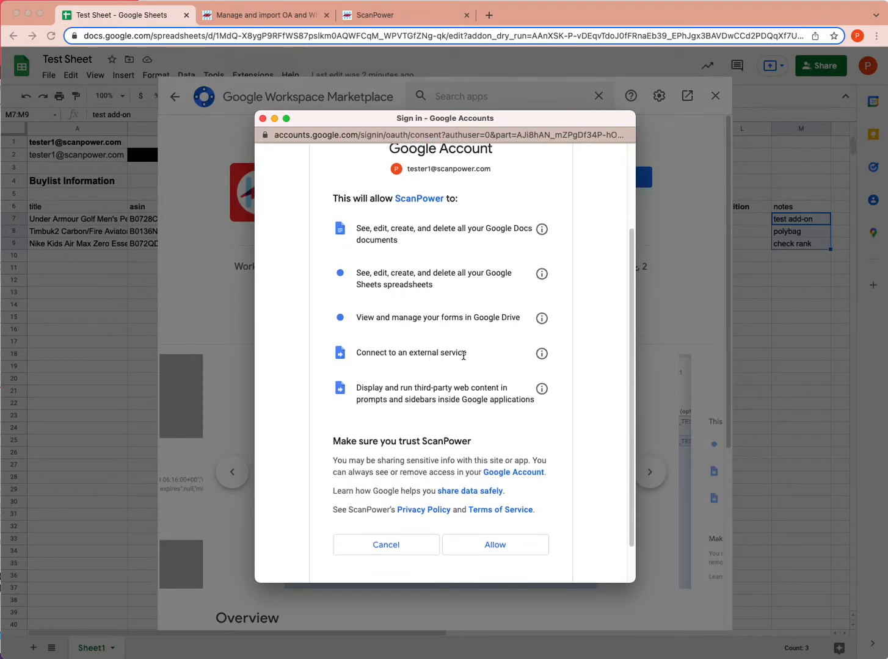
left_click_drag(467, 355, 356, 350)
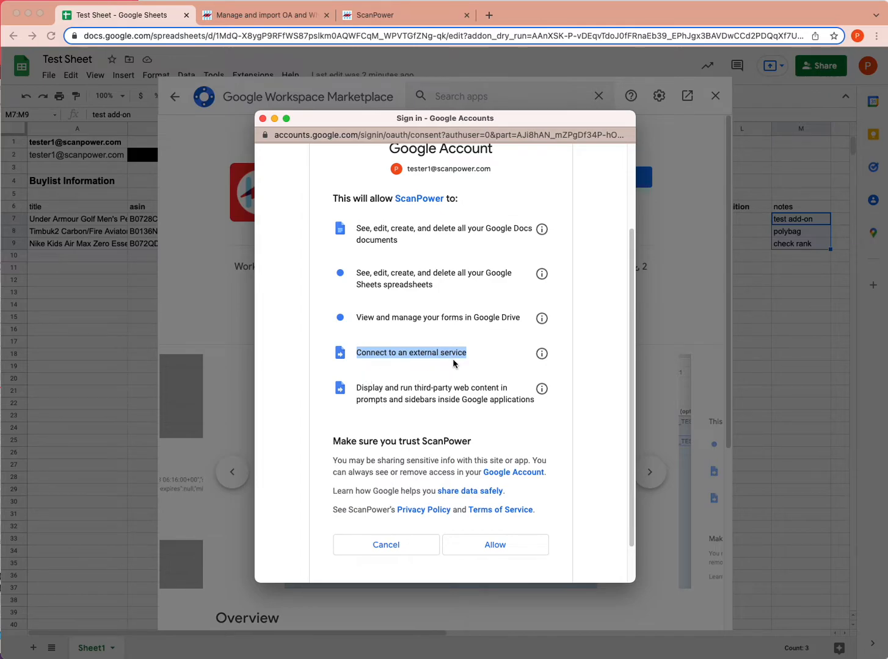
left_click(359, 383)
left_click_drag(356, 389, 531, 403)
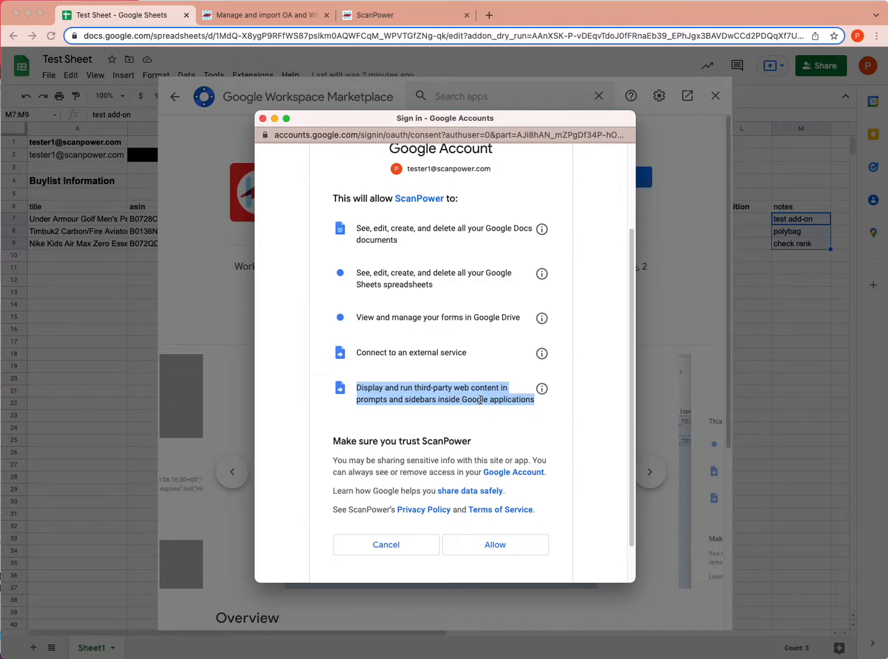
scroll(455, 391, "up", 1)
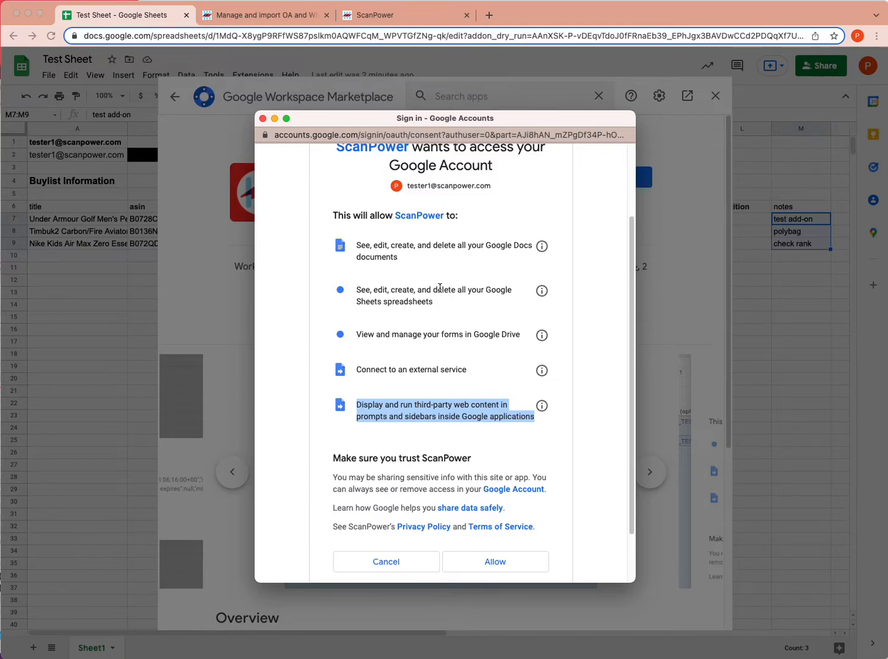
left_click(516, 333)
triple_click(362, 337)
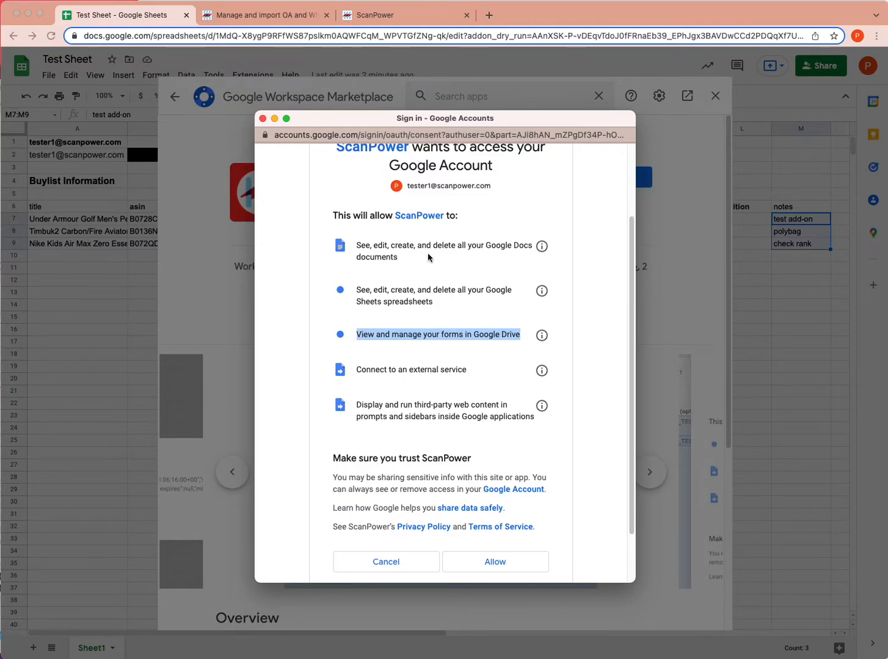
scroll(449, 502, "down", 2)
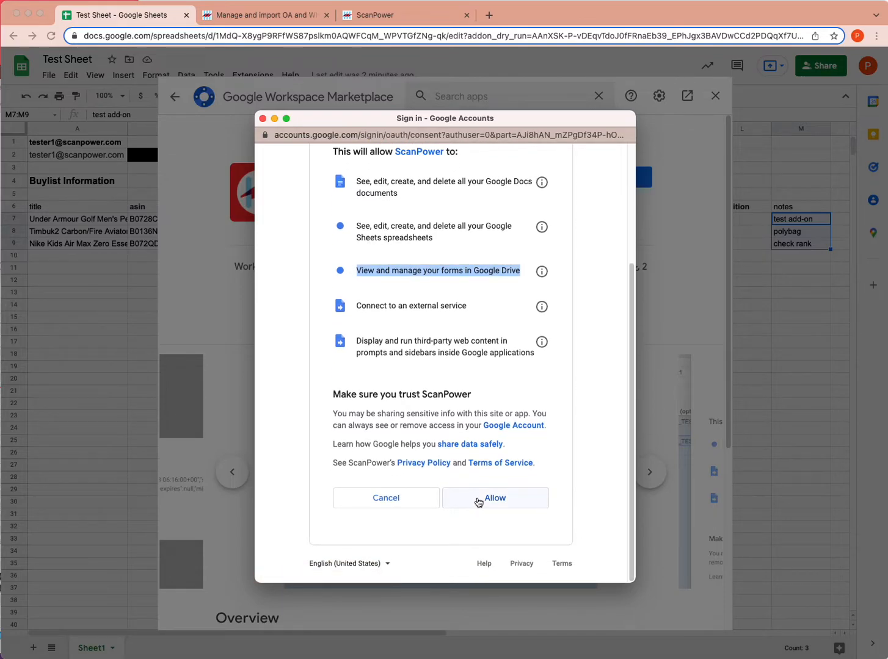
left_click(477, 502)
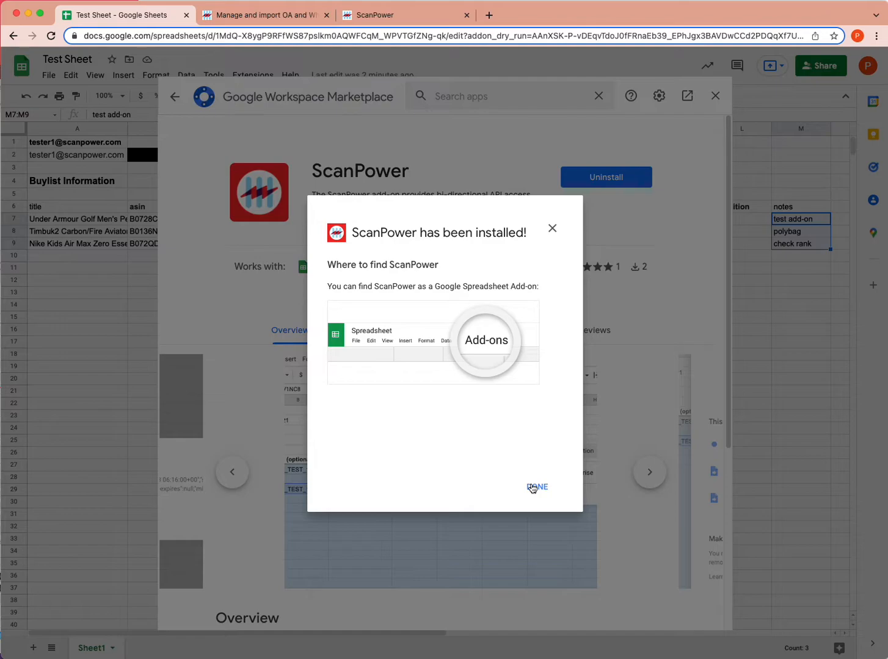
Dismiss the 'ScanPower has been installed!' dialog with DONE and close the Marketplace window.
left_click(535, 488)
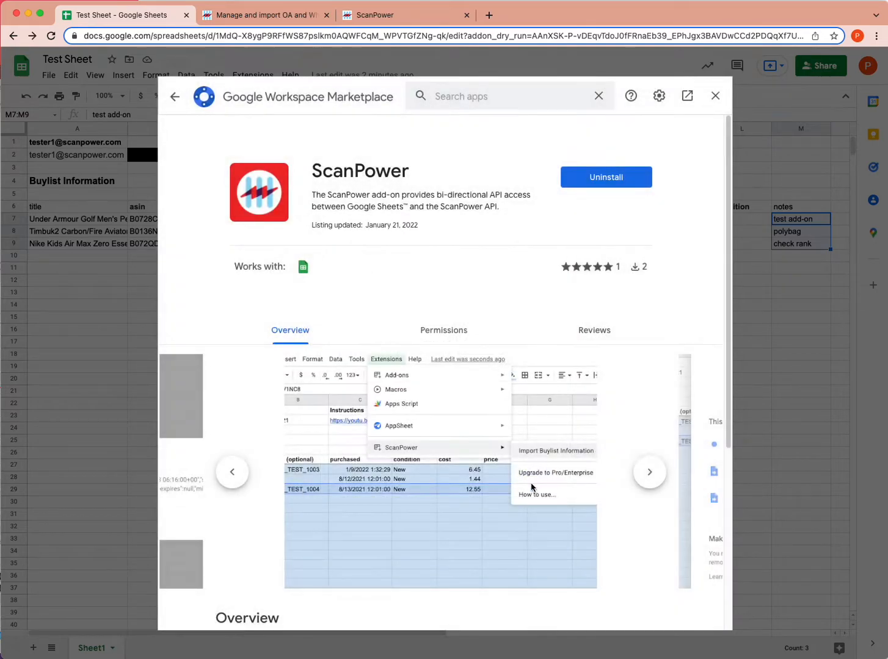
left_click(715, 96)
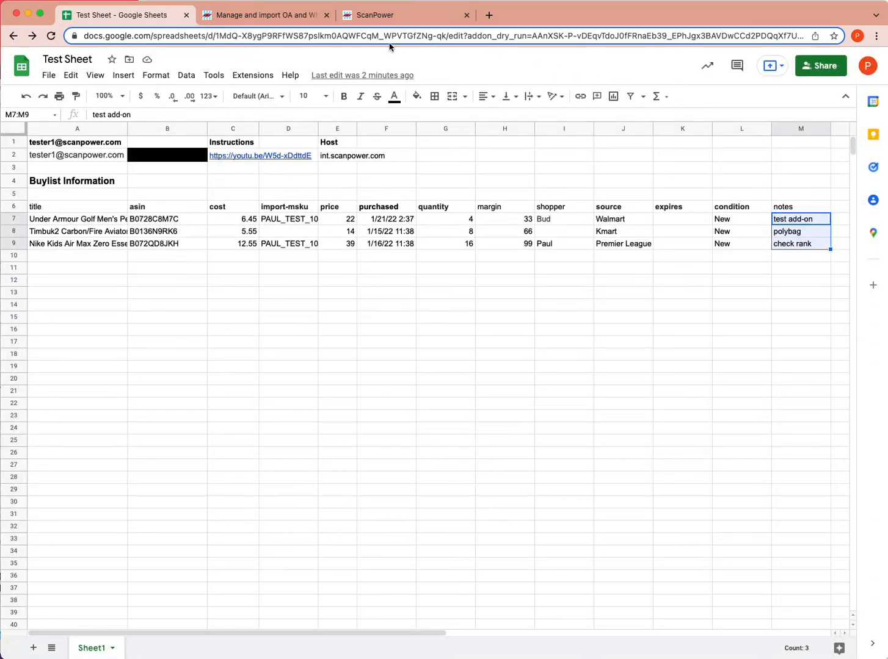
Check the new Extensions > ScanPower submenu, then close it by clicking a sheet cell.
left_click(237, 79)
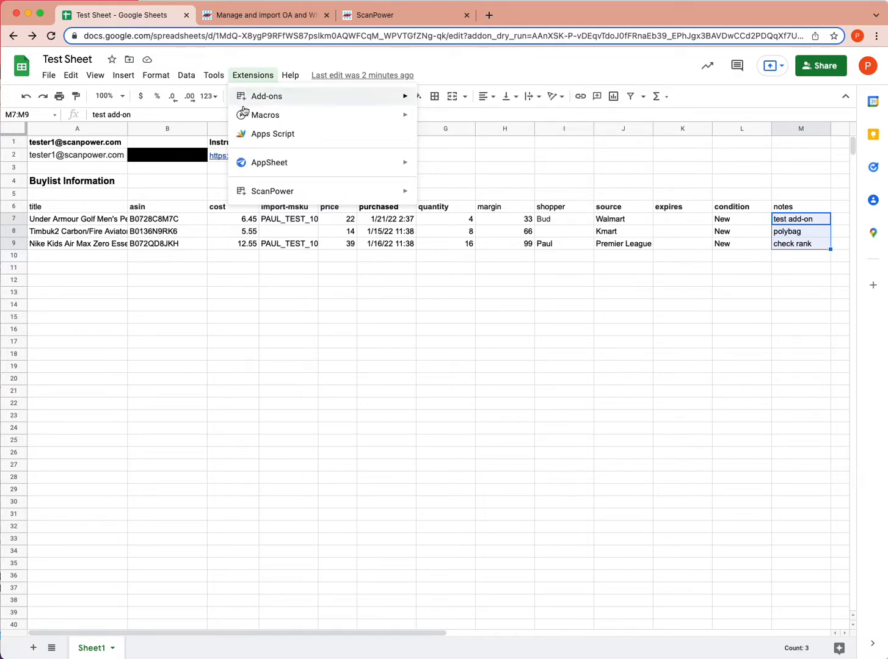
mouse_move(257, 191)
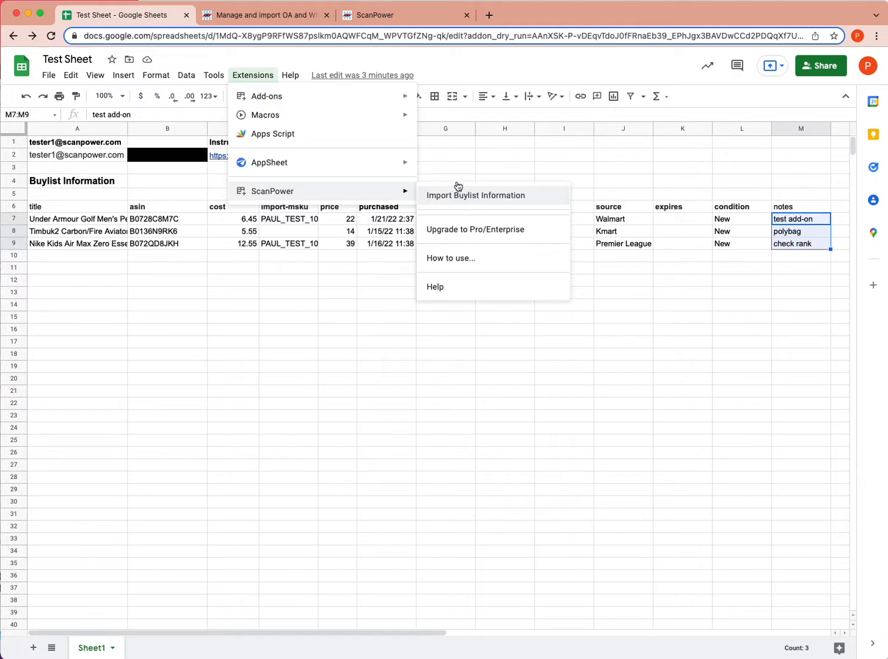
left_click(172, 245)
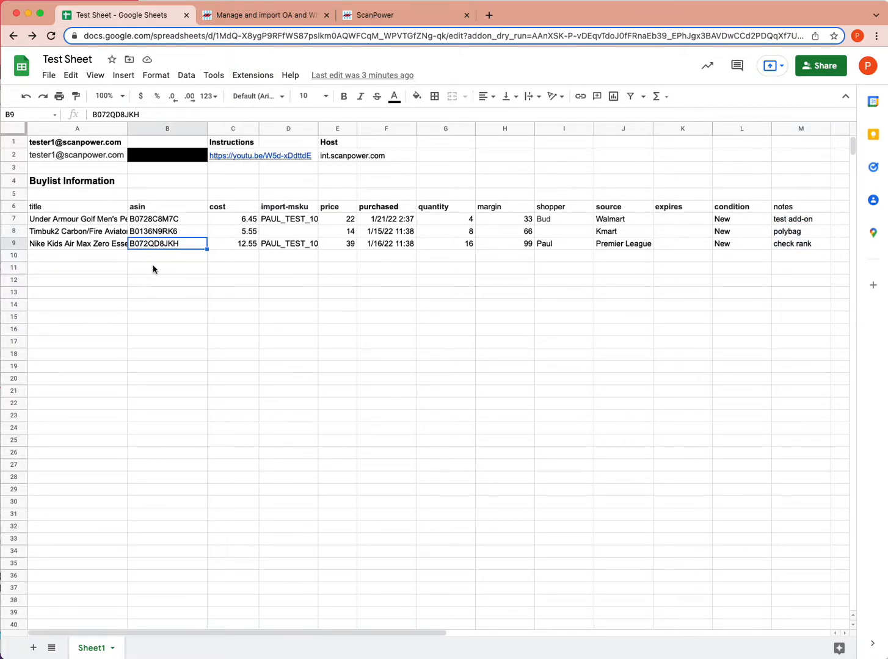
left_click(256, 15)
scroll(254, 423, "down", 10)
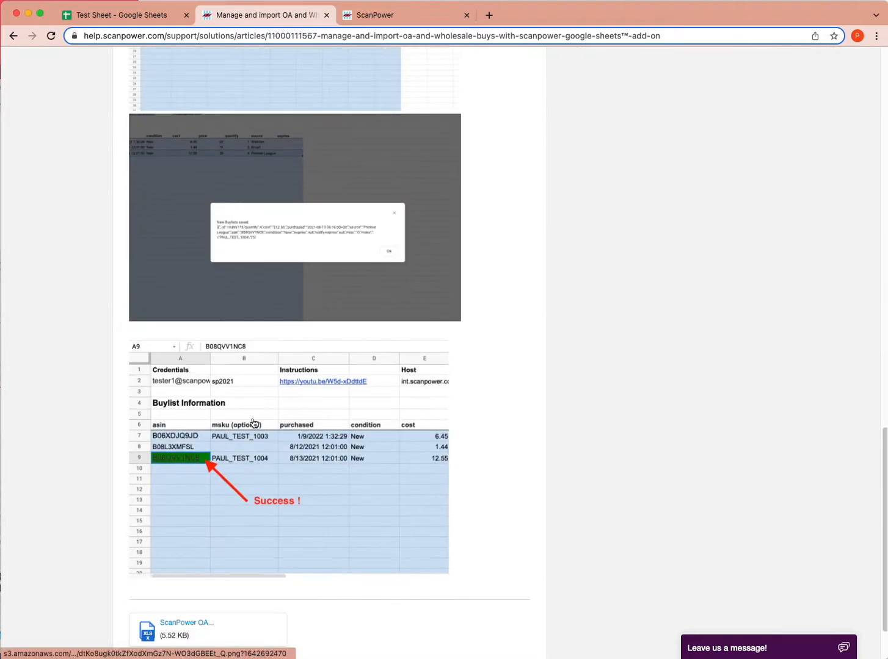
scroll(254, 423, "down", 2)
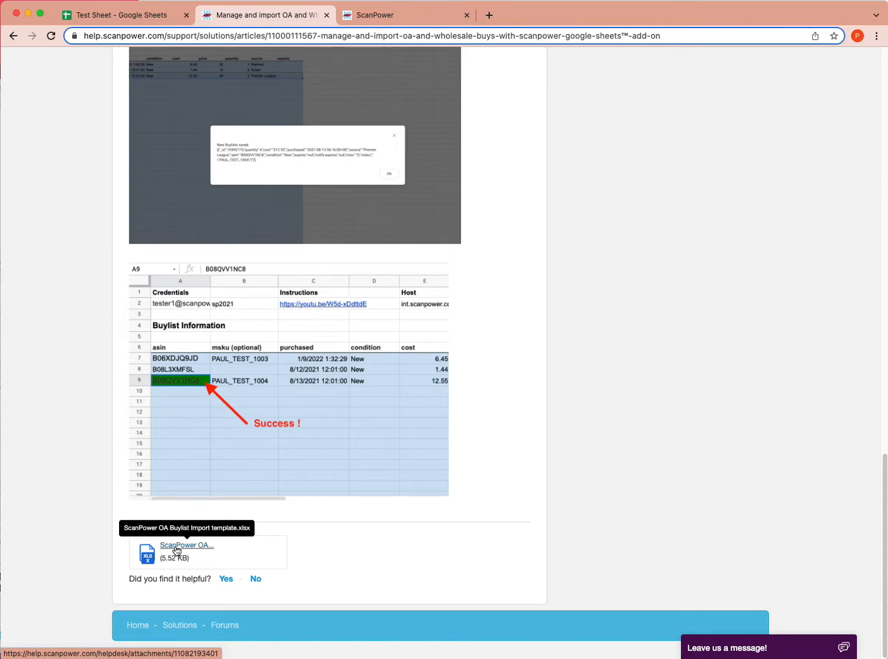
left_click(118, 14)
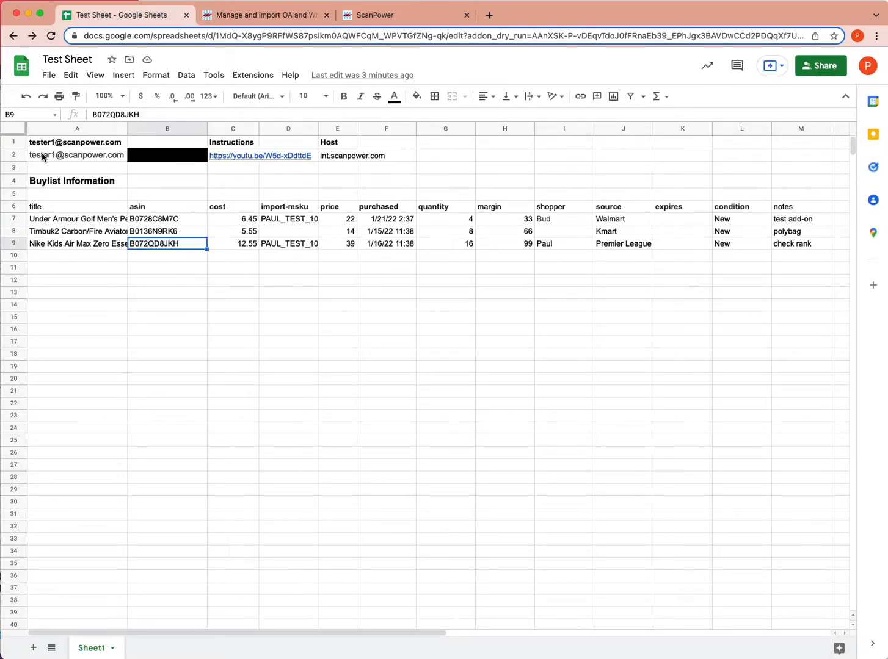
mouse_move(43, 156)
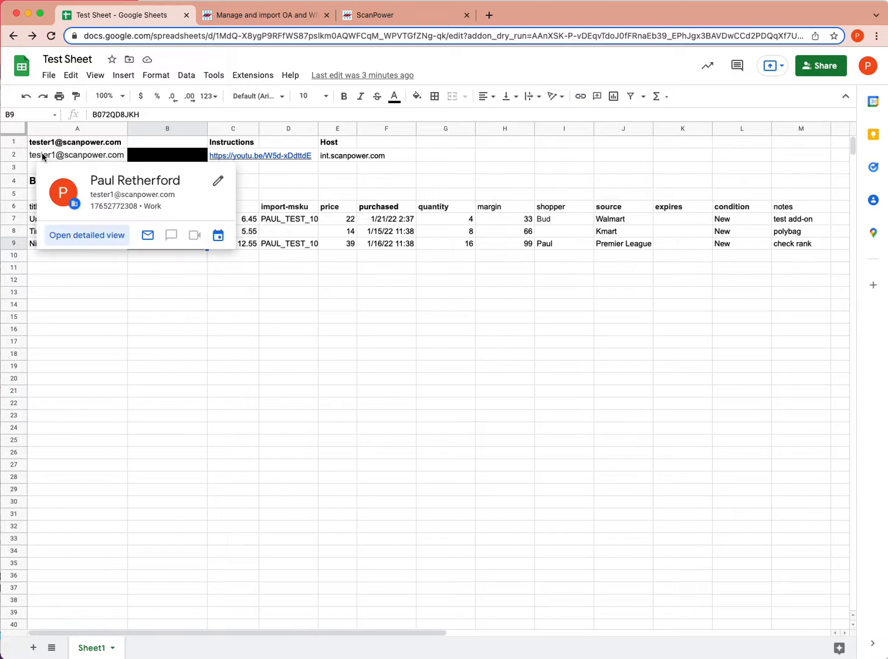
left_click(291, 304)
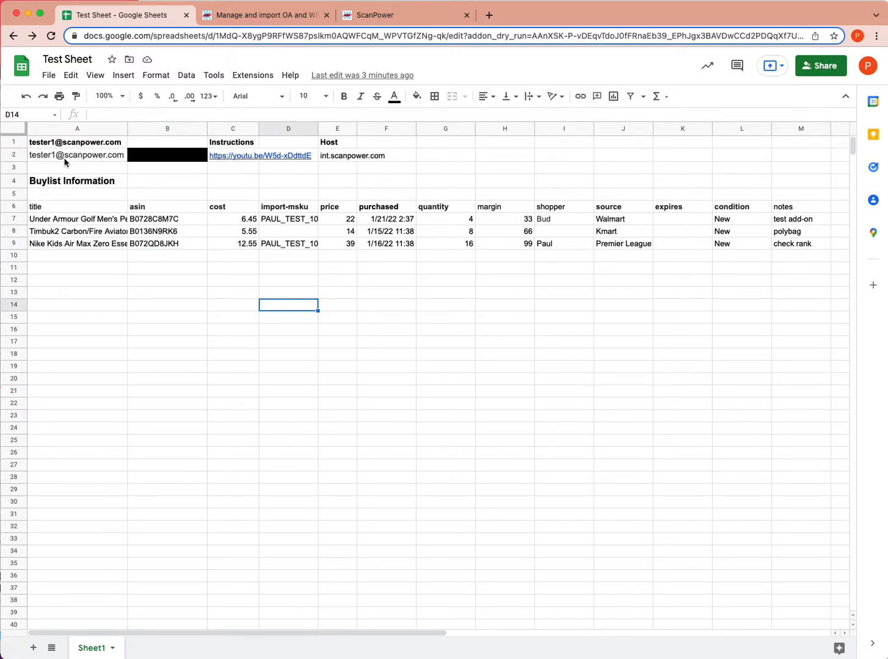
mouse_move(64, 162)
left_click(52, 211)
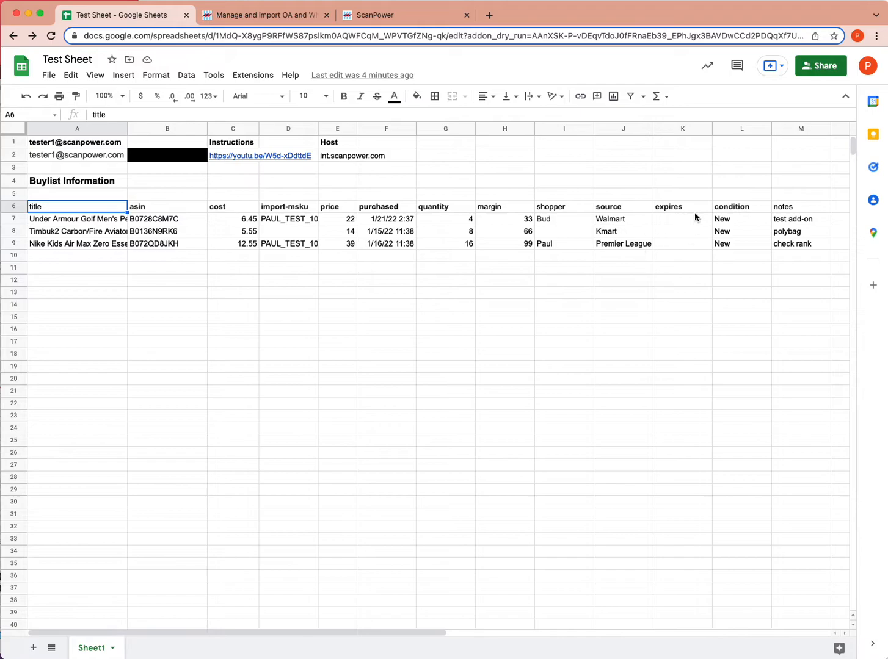
left_click(144, 208)
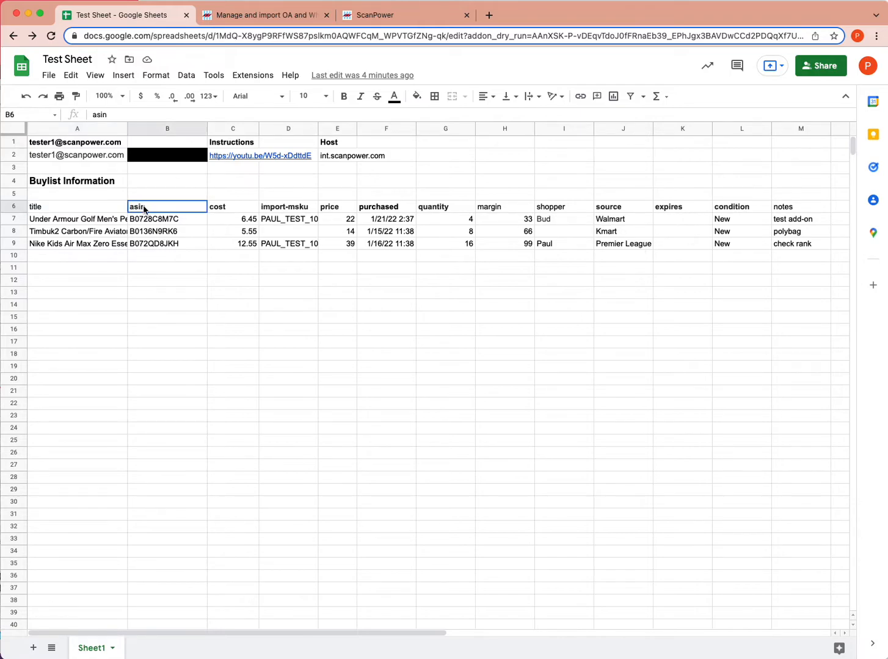
left_click(228, 207)
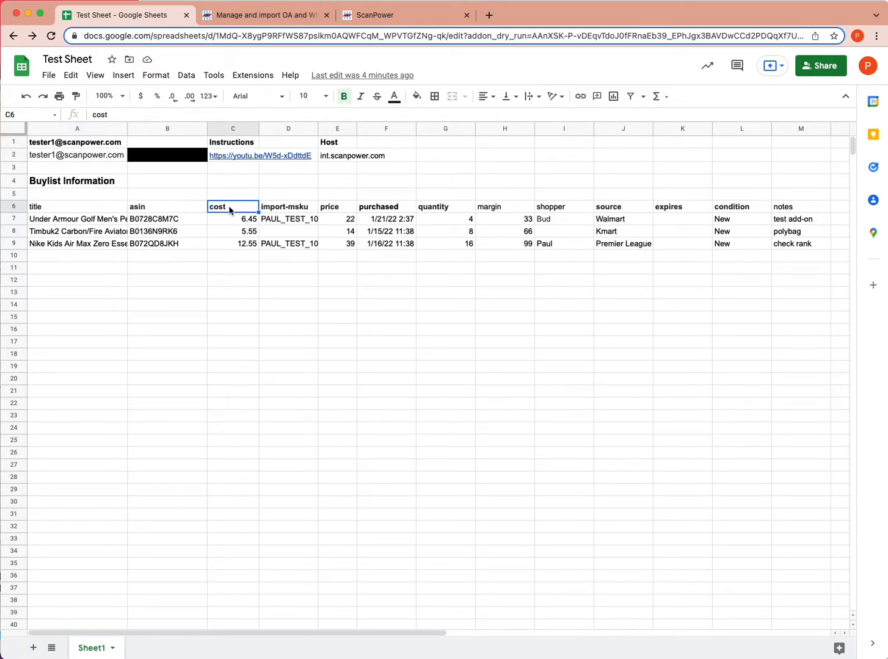
left_click(160, 211)
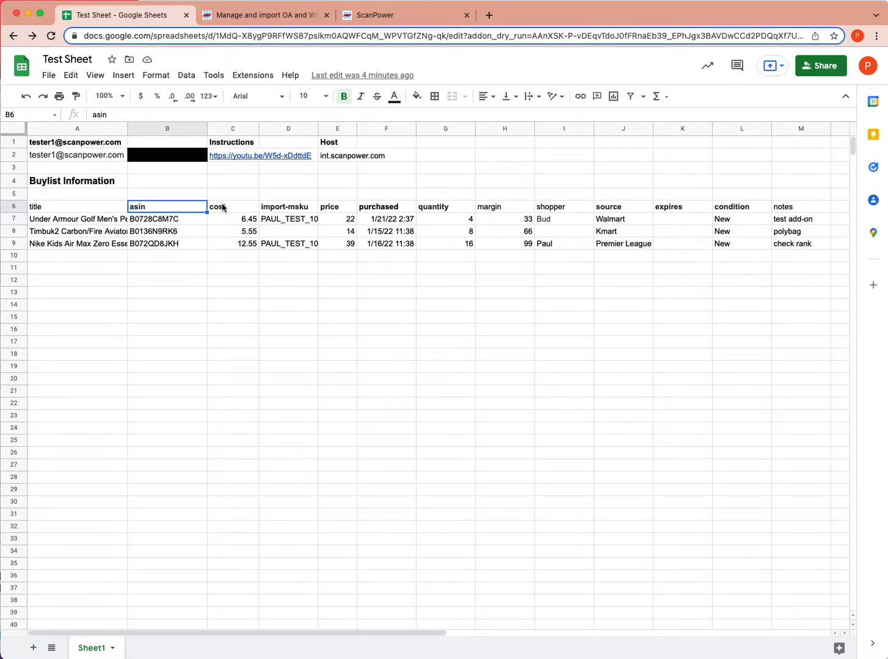
left_click(299, 210)
left_click(332, 212)
left_click(369, 208)
left_click(446, 207)
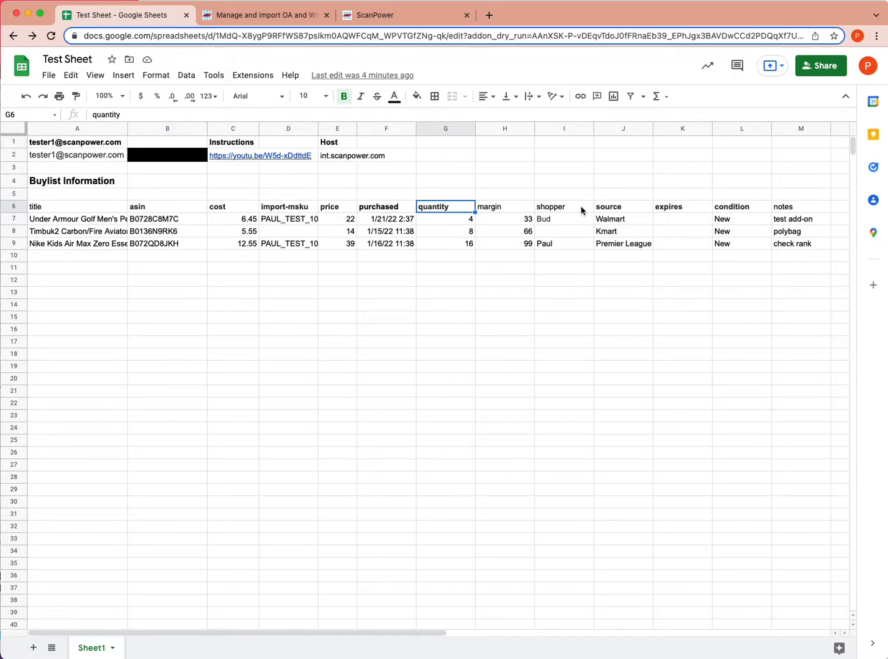
left_click(611, 209)
left_click(671, 210)
left_click(730, 211)
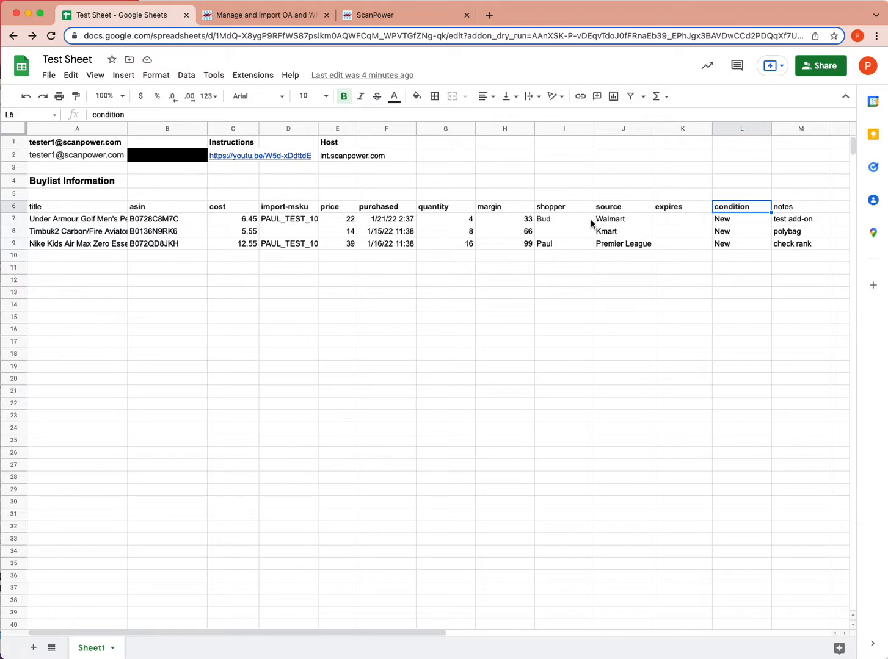
left_click(562, 208)
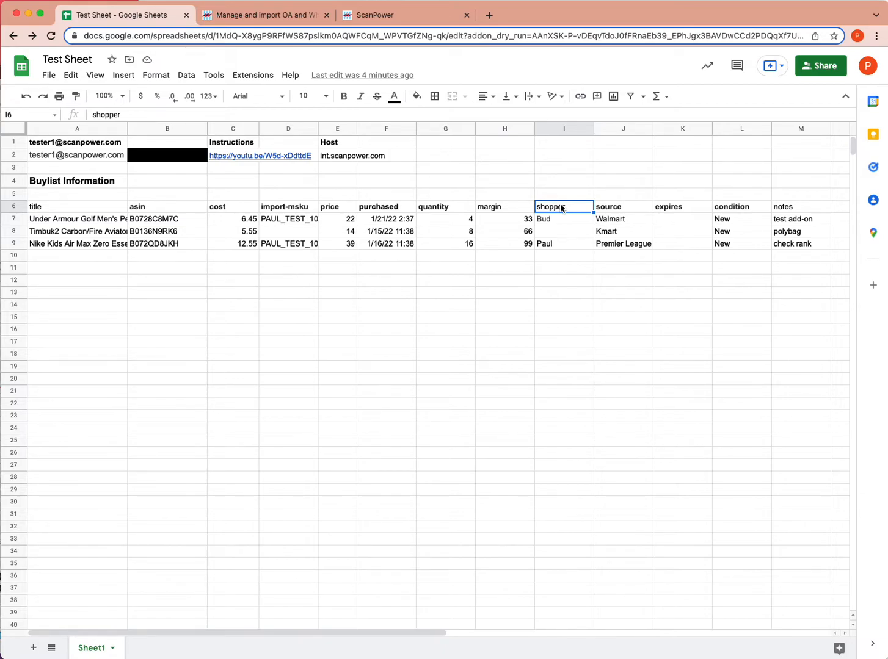
left_click(559, 221)
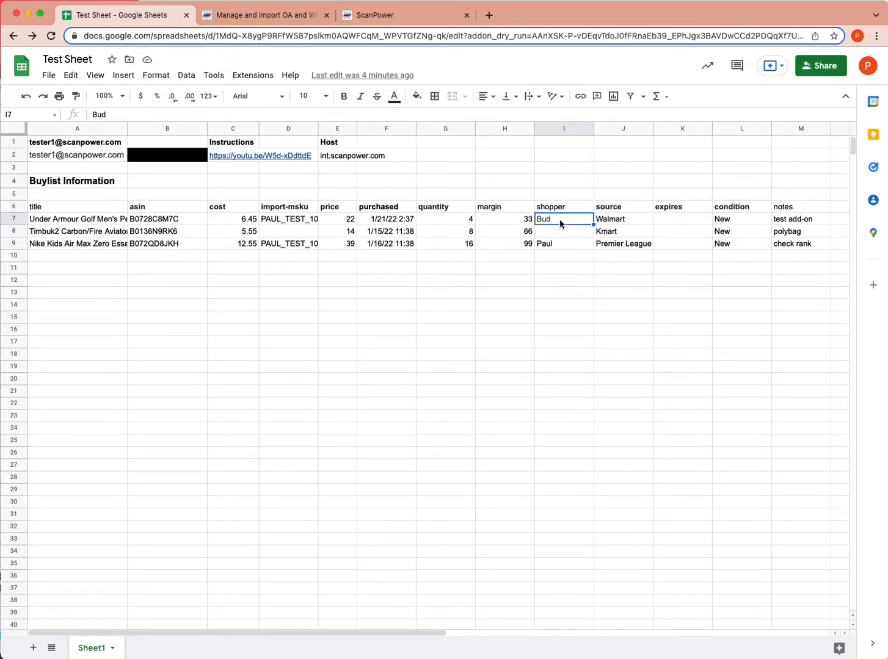
left_click(562, 209)
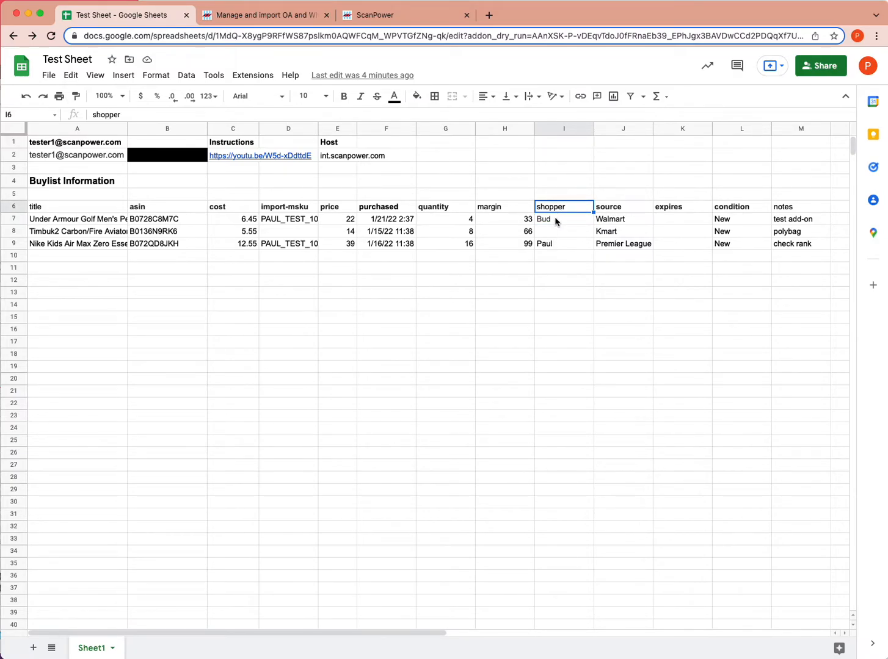
left_click(793, 210)
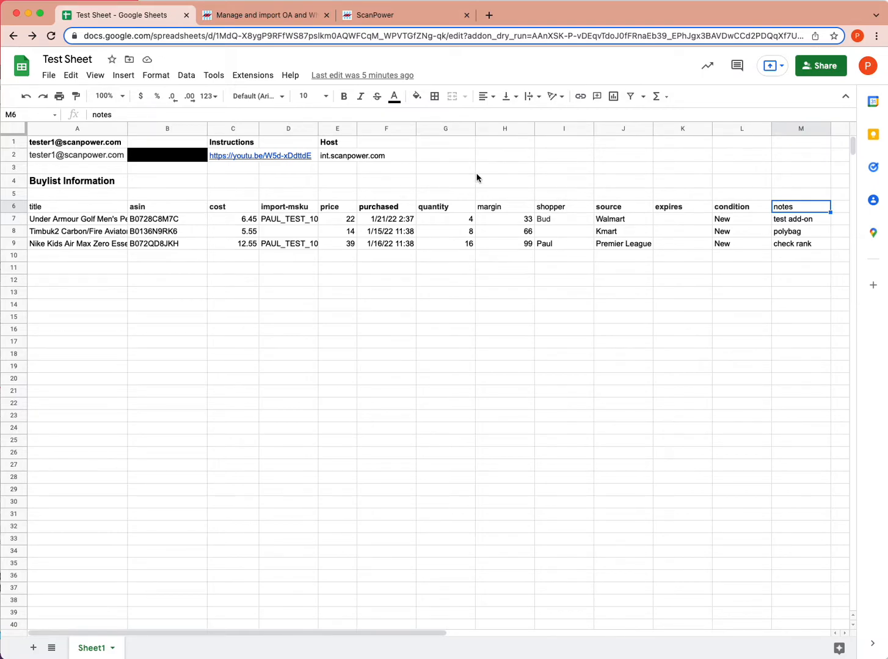
Try wider selections, then settle on selecting the first item's row A7:M7.
left_click(52, 221)
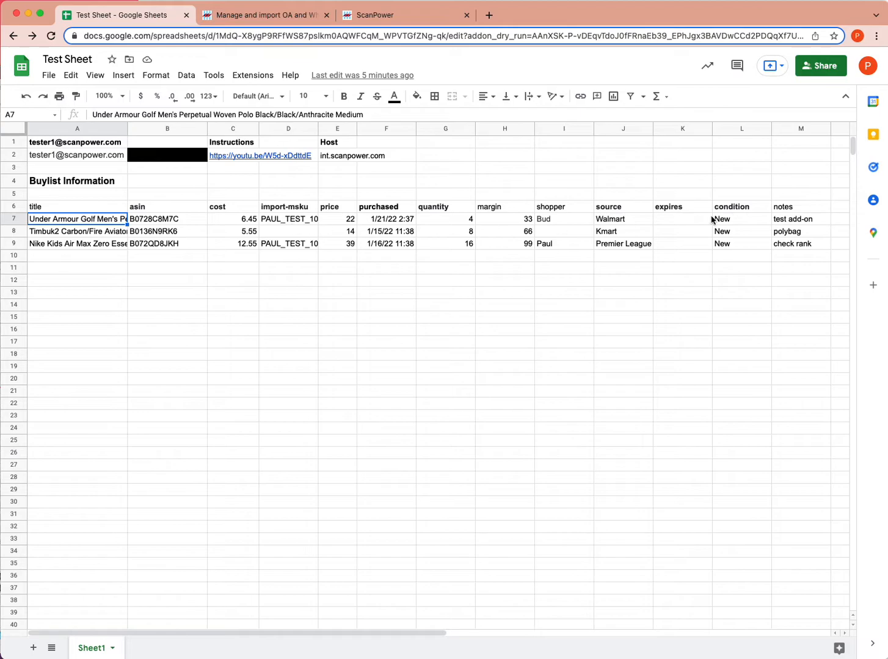
left_click(804, 220, "shift")
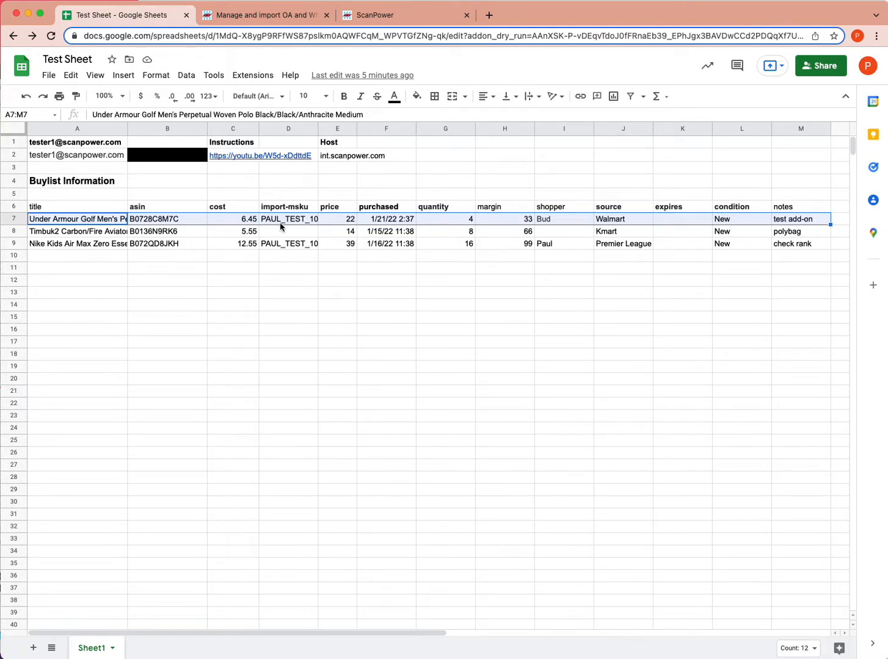
left_click(792, 246, "shift")
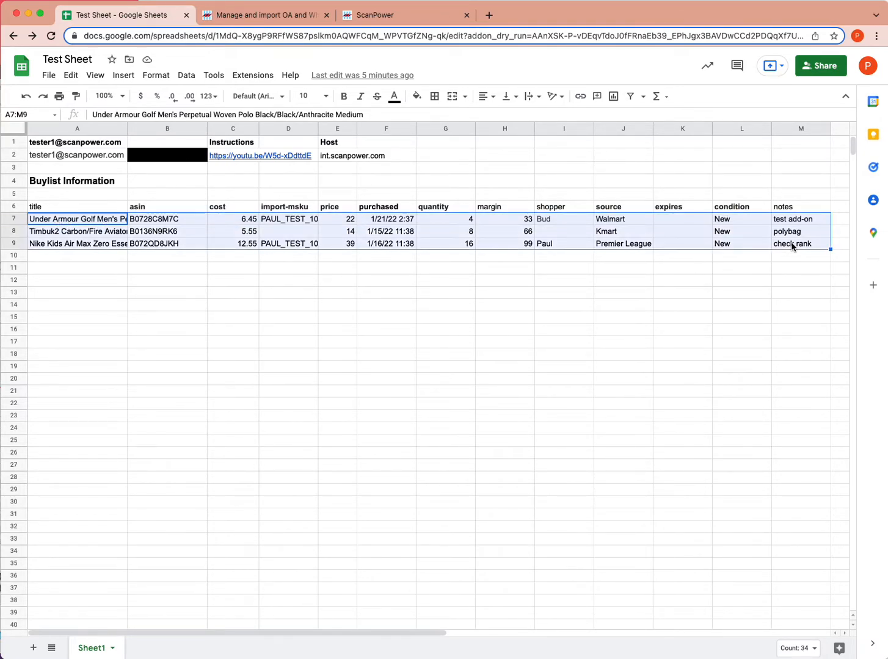
left_click(806, 613, "shift")
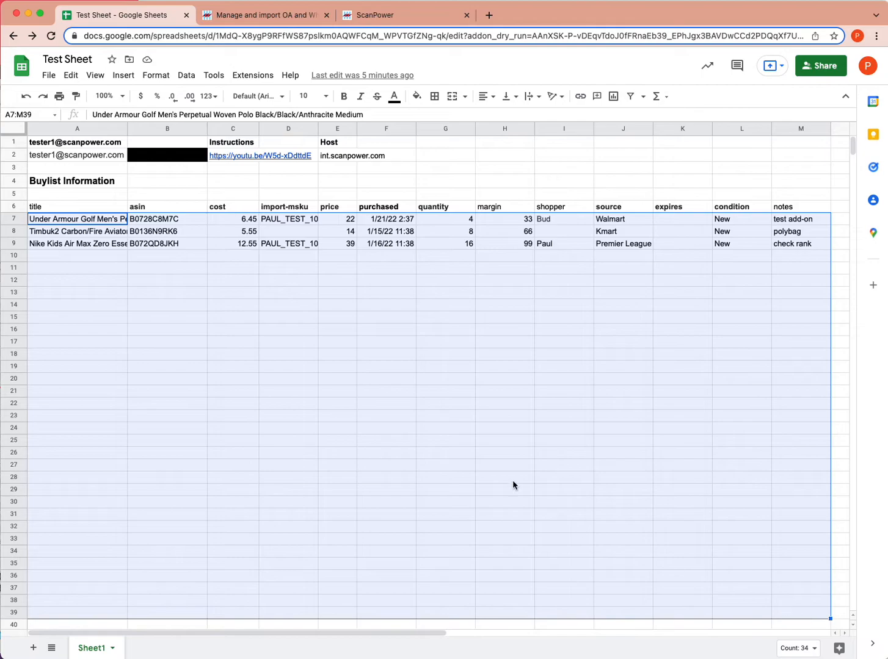
left_click(90, 222)
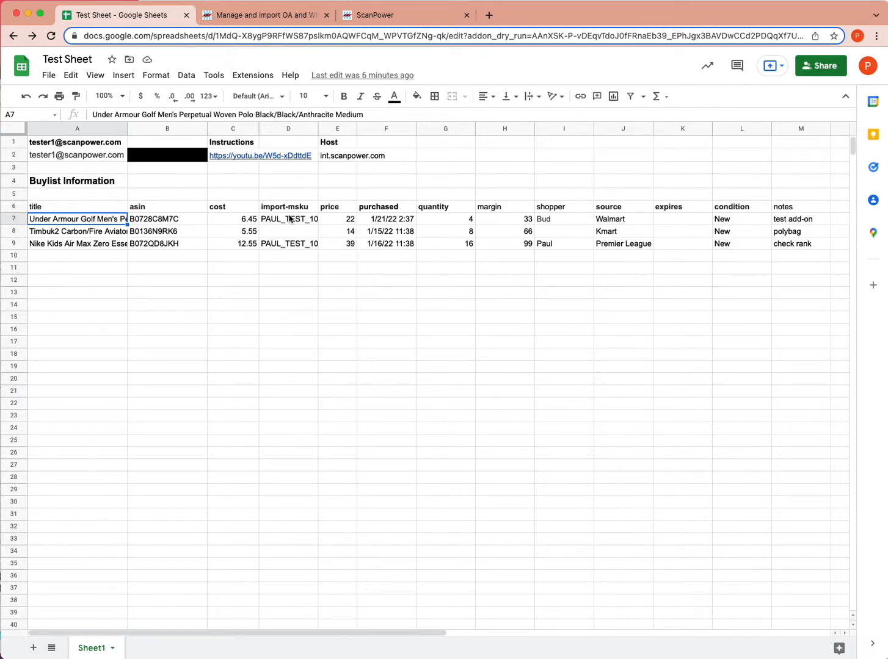
left_click(801, 223, "shift")
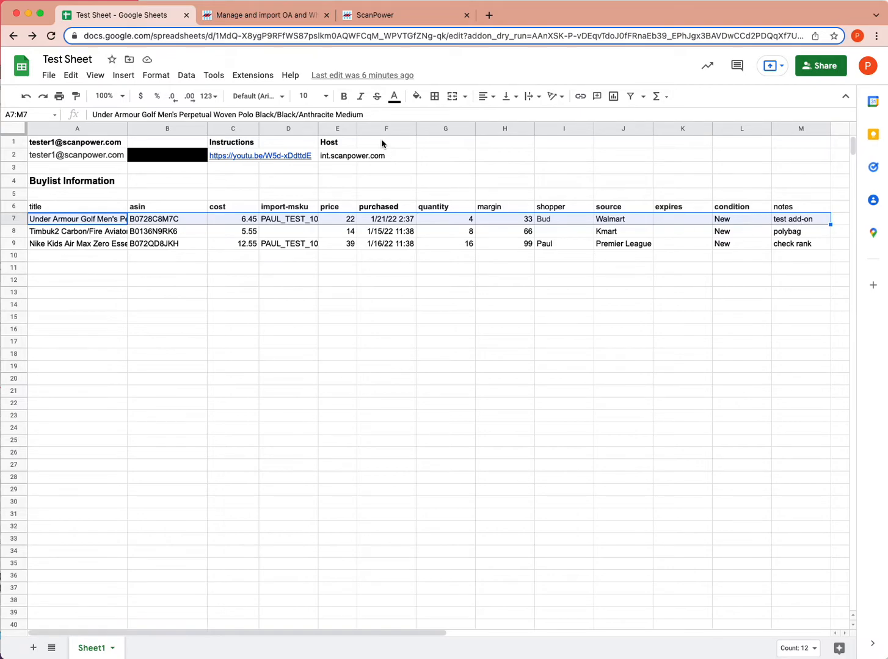
Run ScanPower's Import Buylist Information on row 7, entering the shopper's name, and acknowledge the saved confirmation.
left_click(259, 77)
mouse_move(277, 192)
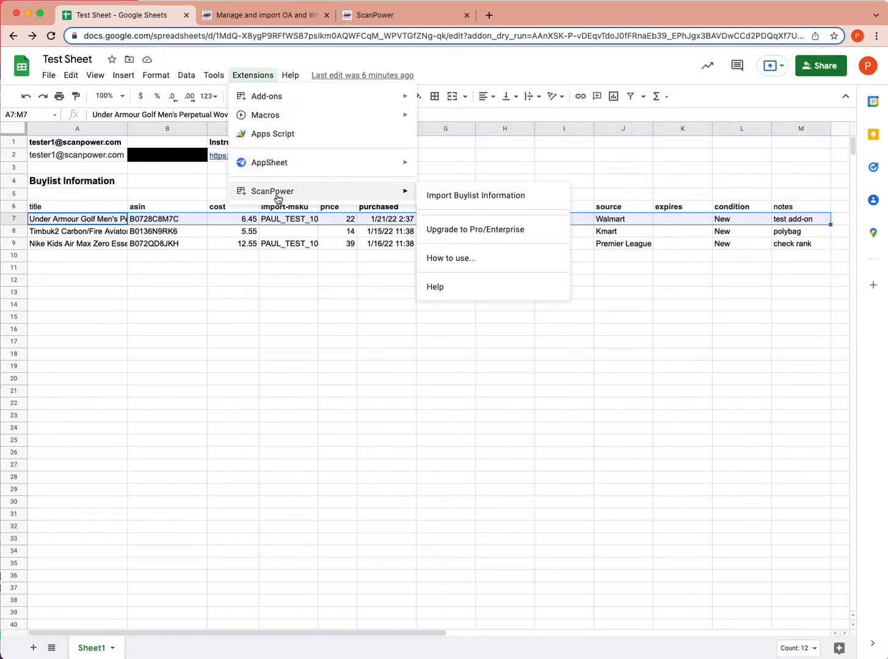
left_click(439, 197)
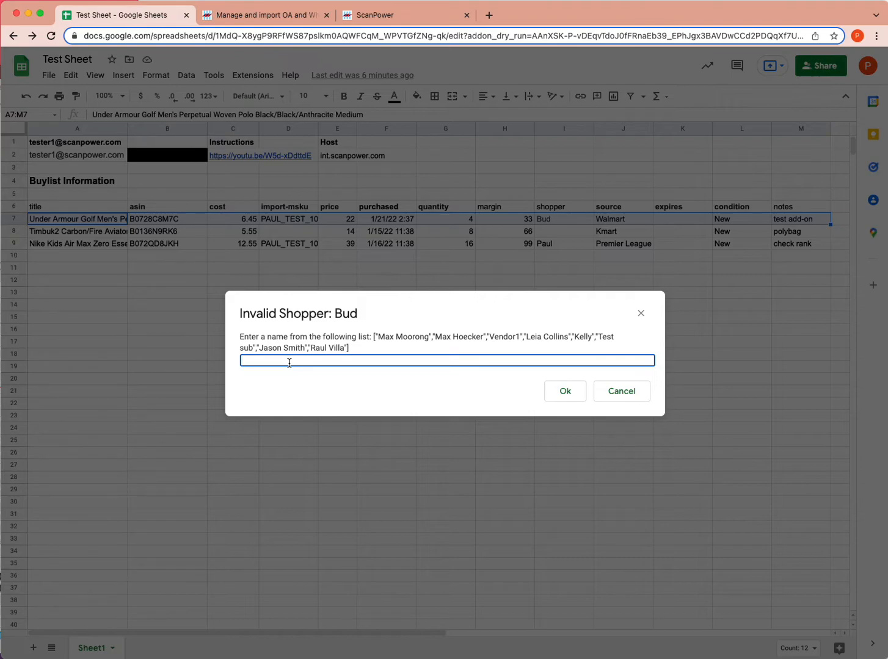
left_click(565, 390)
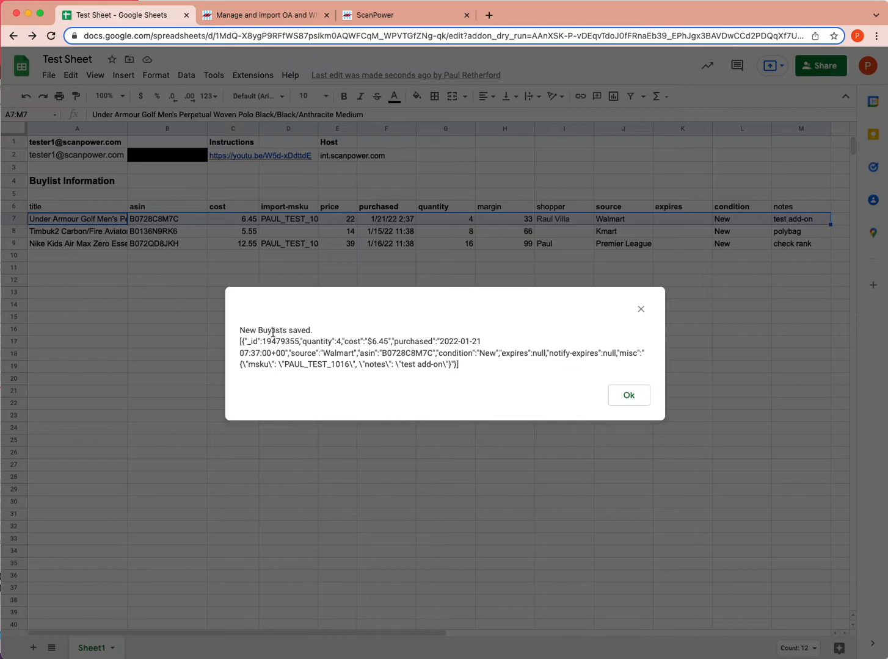
left_click(636, 403)
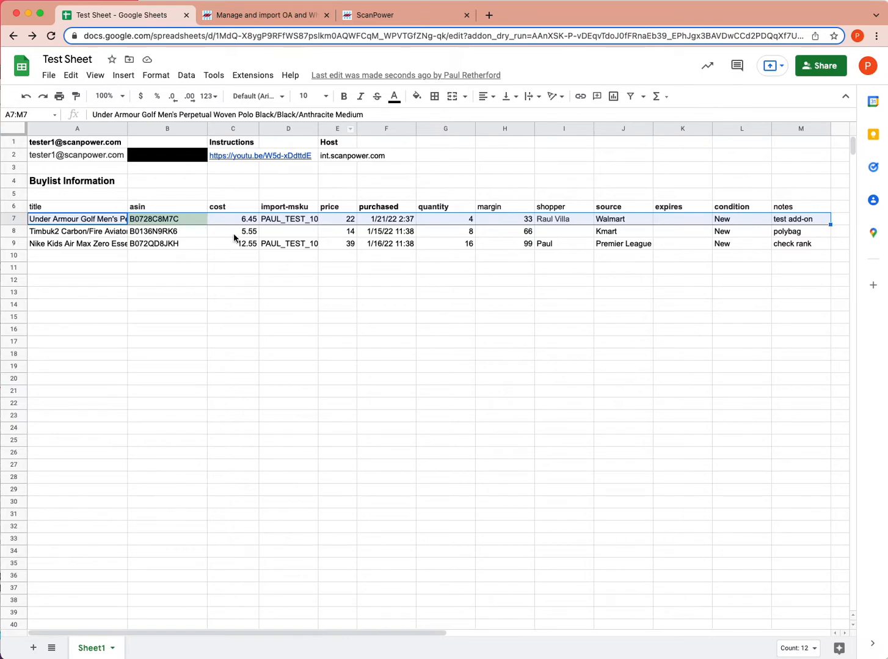
Inspect the Timbuk2 and Under Armour rows, then switch to the ScanPower dashboard.
left_click(95, 236)
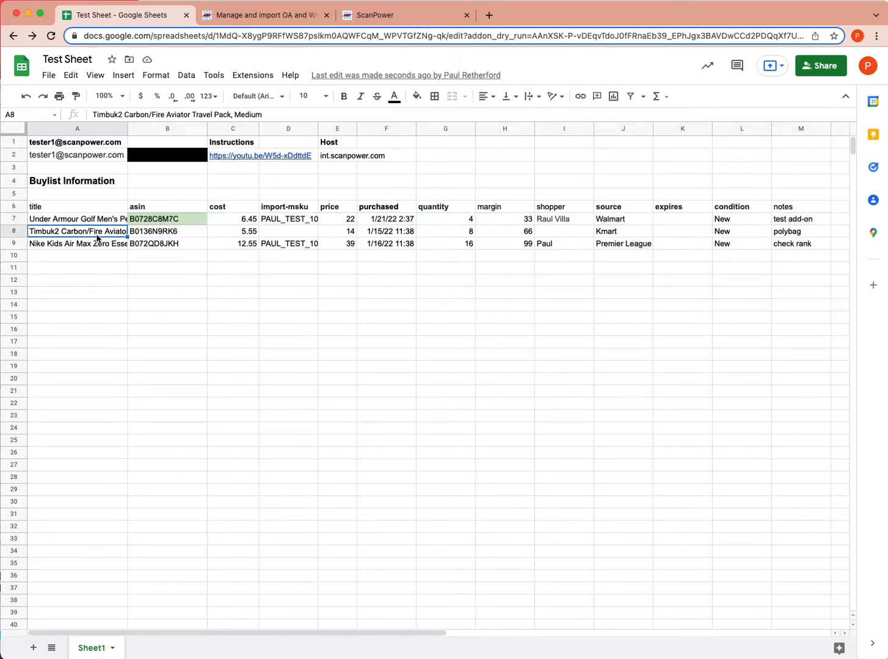
left_click(837, 208)
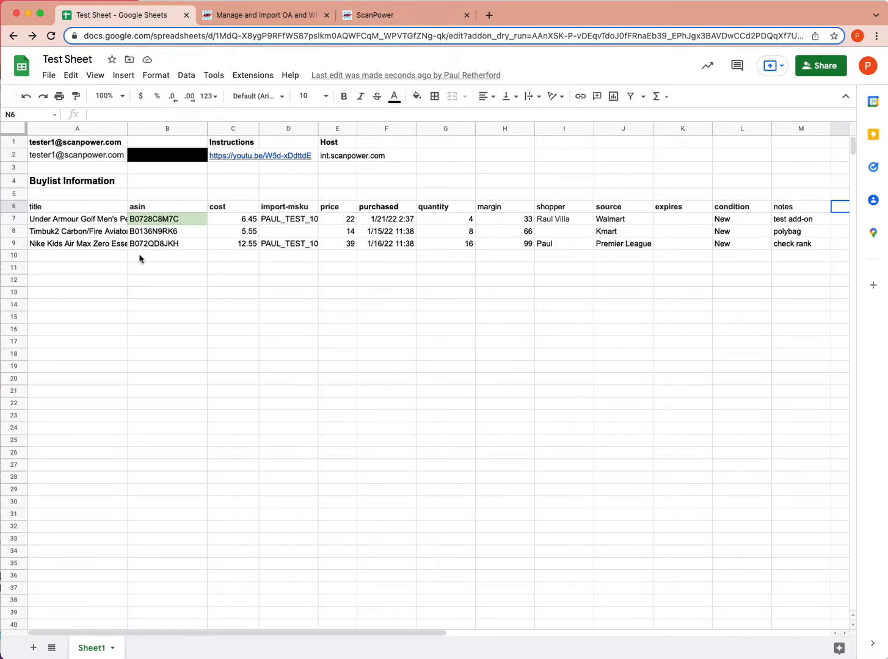
left_click(85, 223)
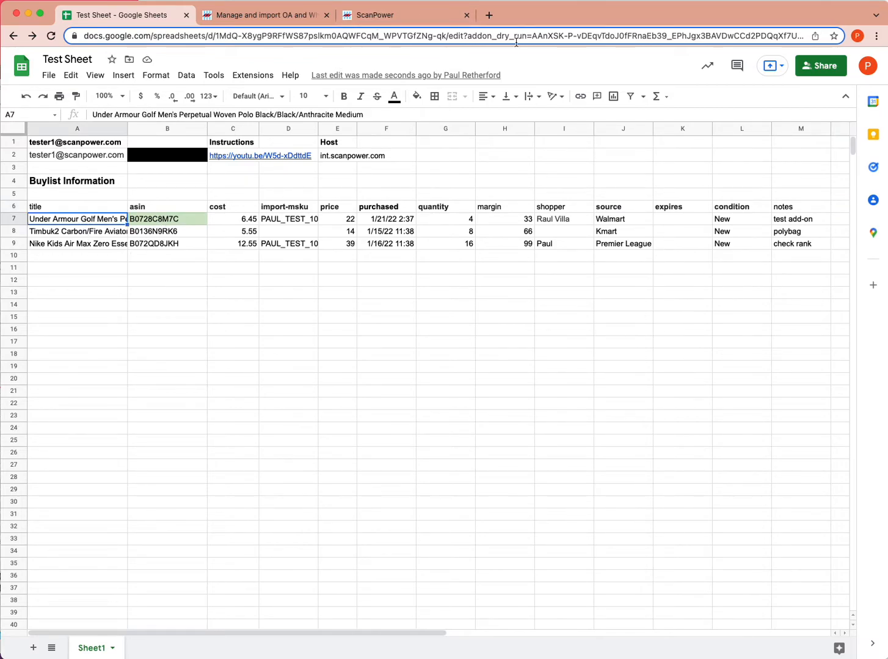
left_click(411, 21)
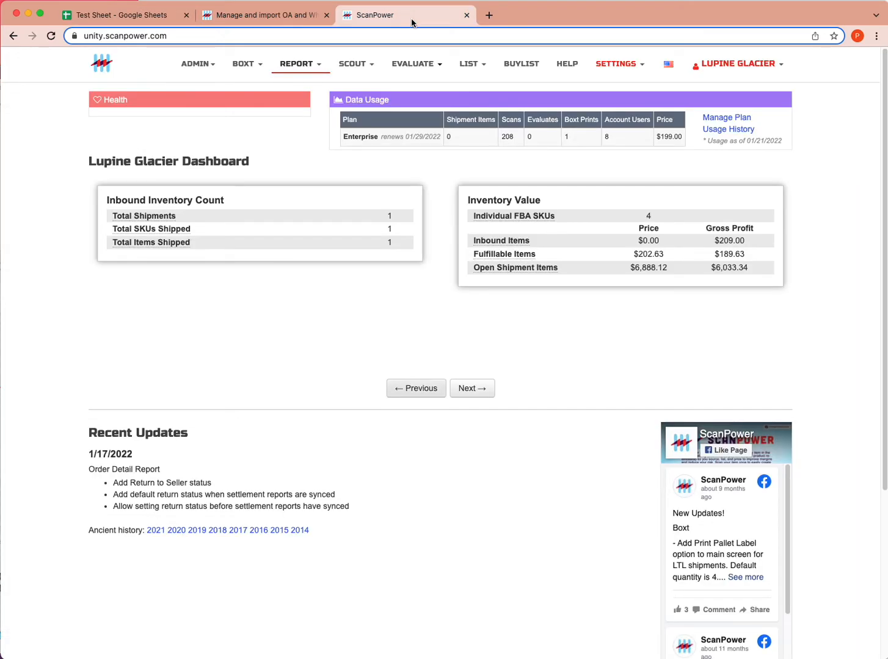
Open ScanPower's Scout Buylist, scroll across the imported Under Armour polo row, then return to Test Sheet.
left_click(519, 69)
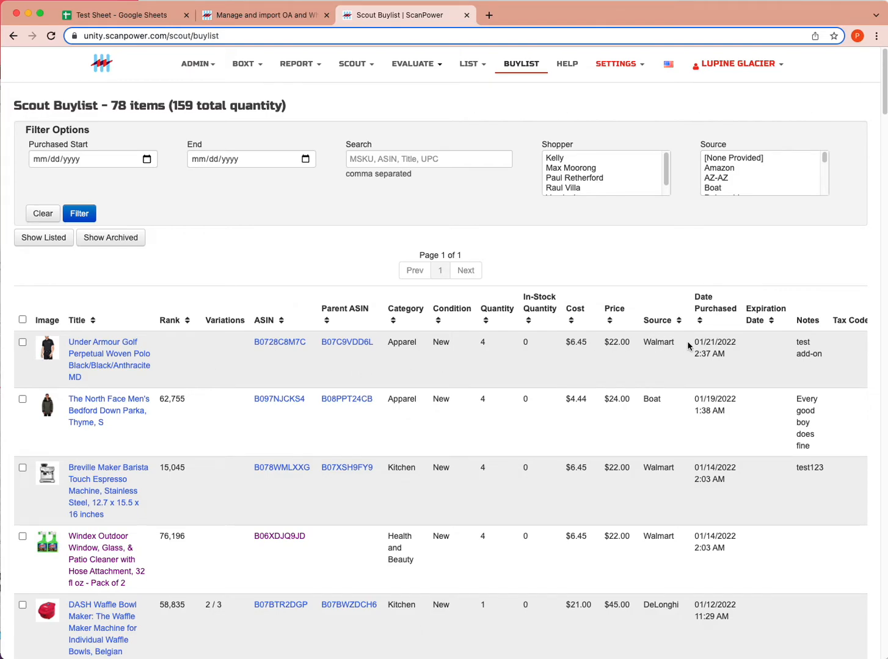
scroll(726, 360, "right", 5)
scroll(725, 356, "right", 4)
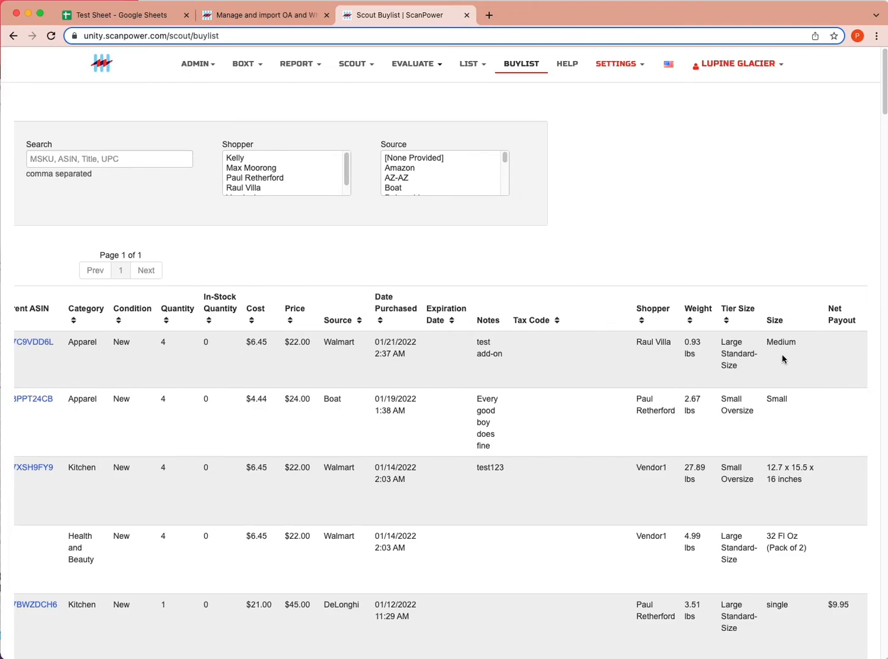
scroll(782, 362, "right", 3)
scroll(363, 350, "left", 2)
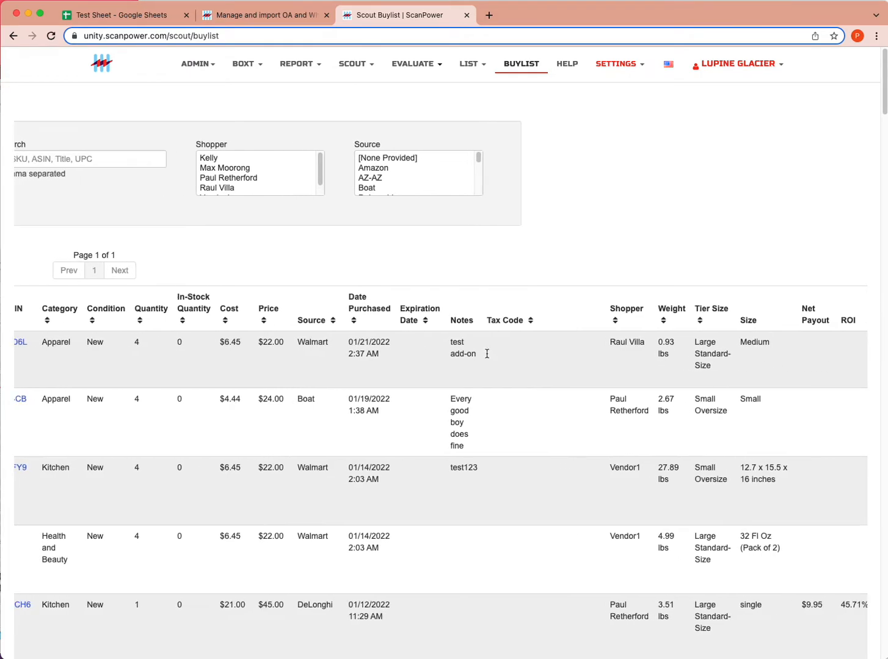
scroll(488, 351, "left", 8)
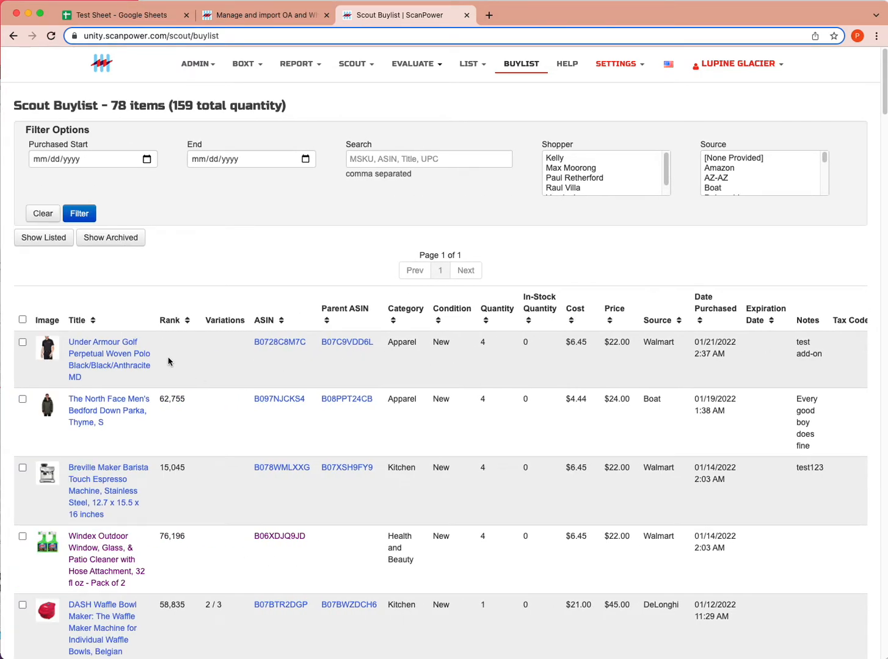
left_click(142, 19)
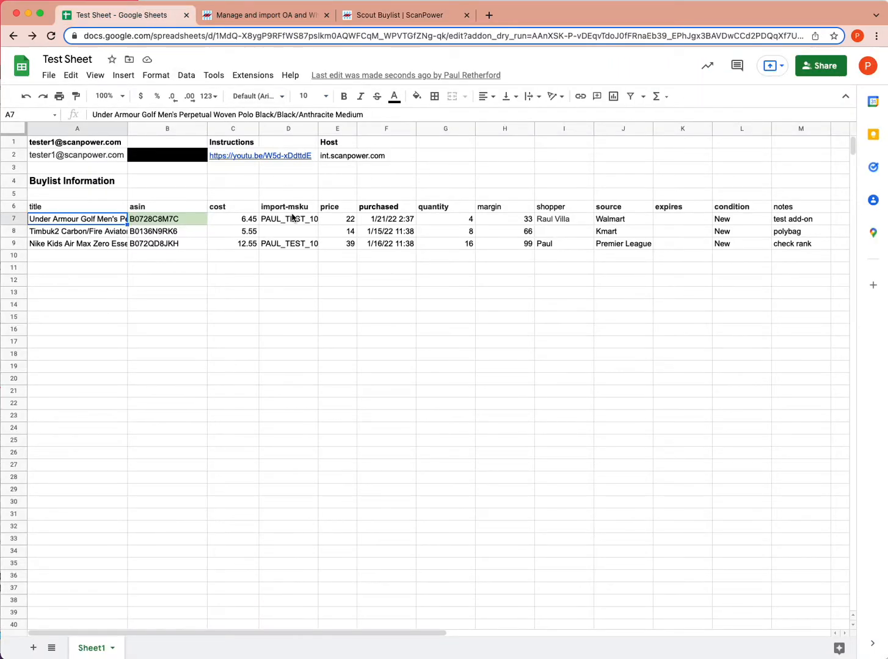
Enter 1/15/2022 as the Timbuk2 purchased date in F8, then select row A8:M8.
left_click(374, 232)
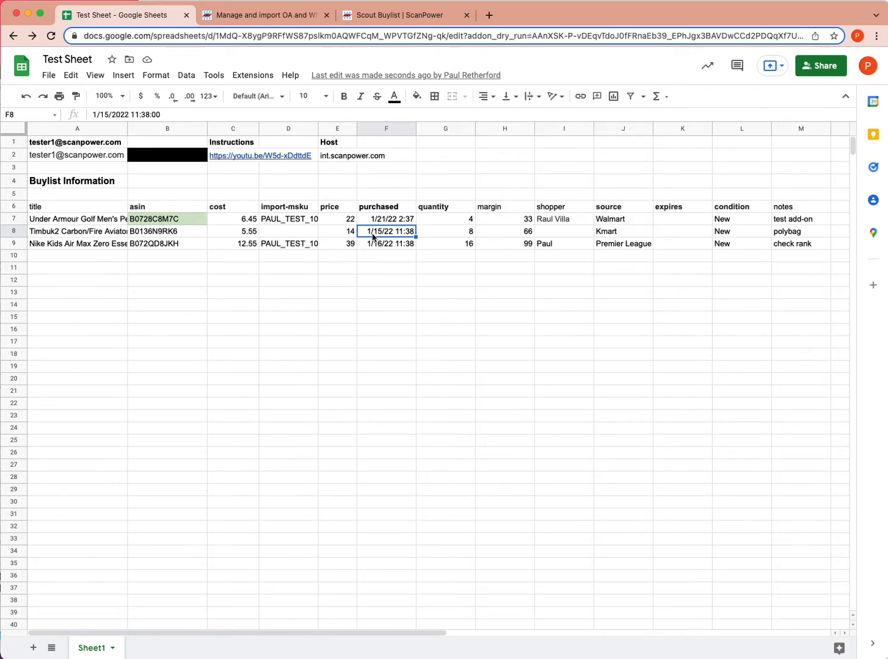
type("1/")
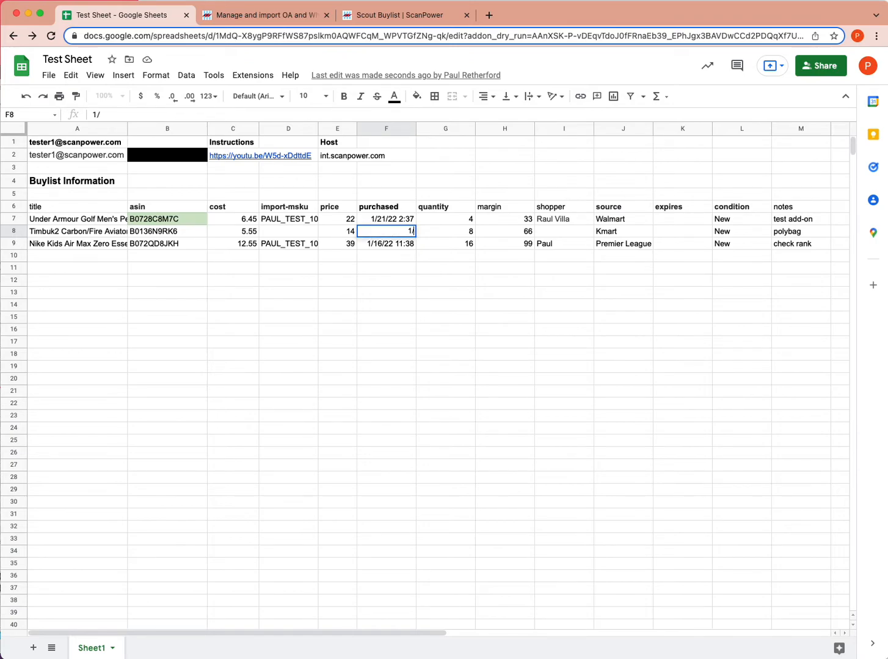
type("15/2022")
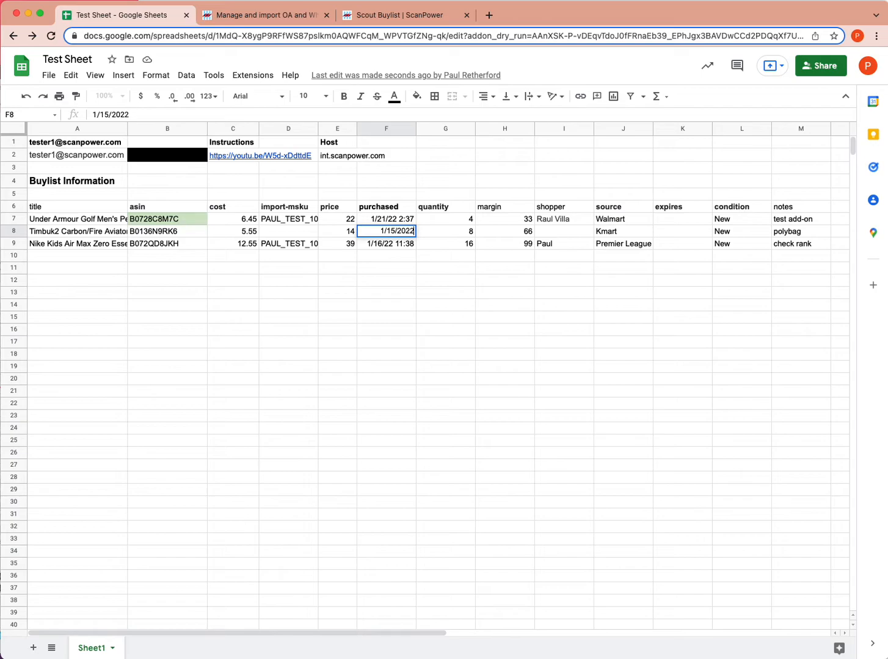
key("Return")
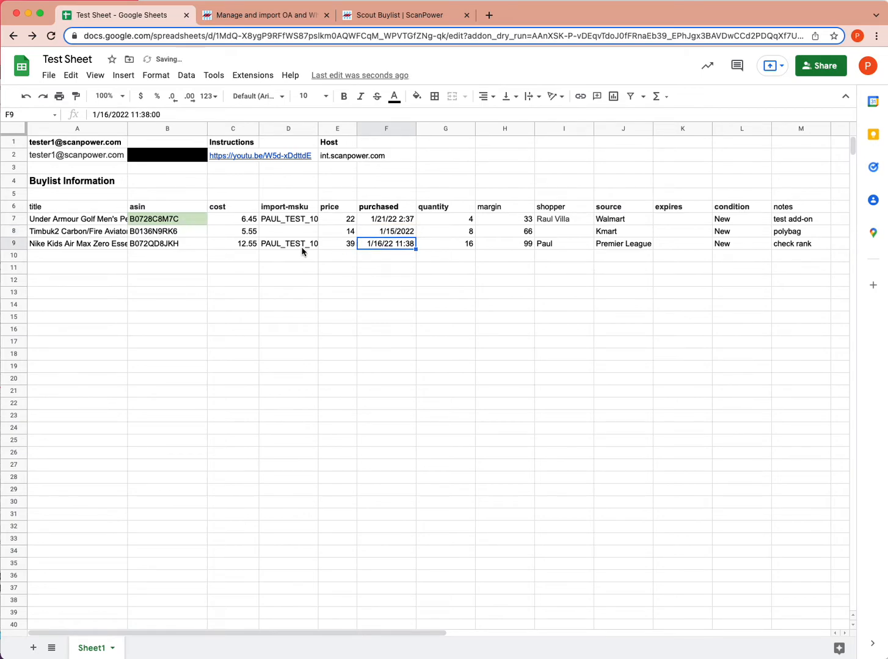
left_click(80, 233)
left_click(808, 231, "shift")
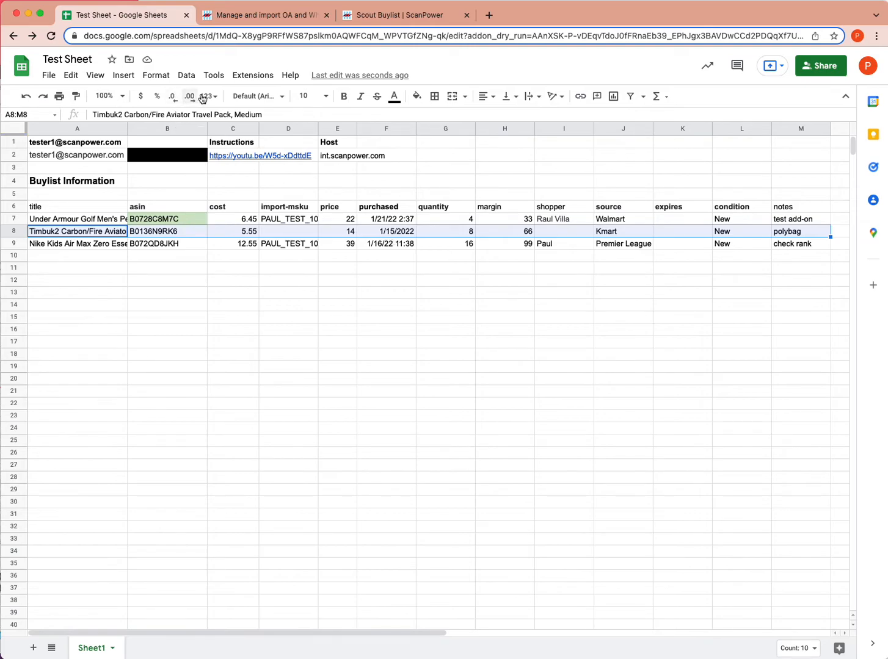
Import the selected Timbuk2 row via ScanPower's Import Buylist Information, then reload the Scout Buylist.
left_click(251, 77)
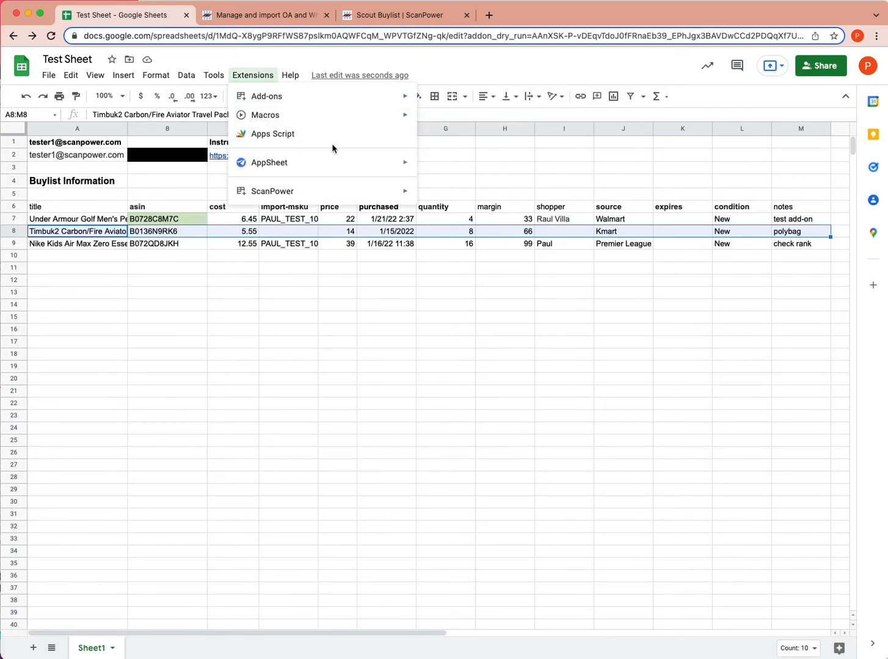
mouse_move(366, 192)
left_click(449, 196)
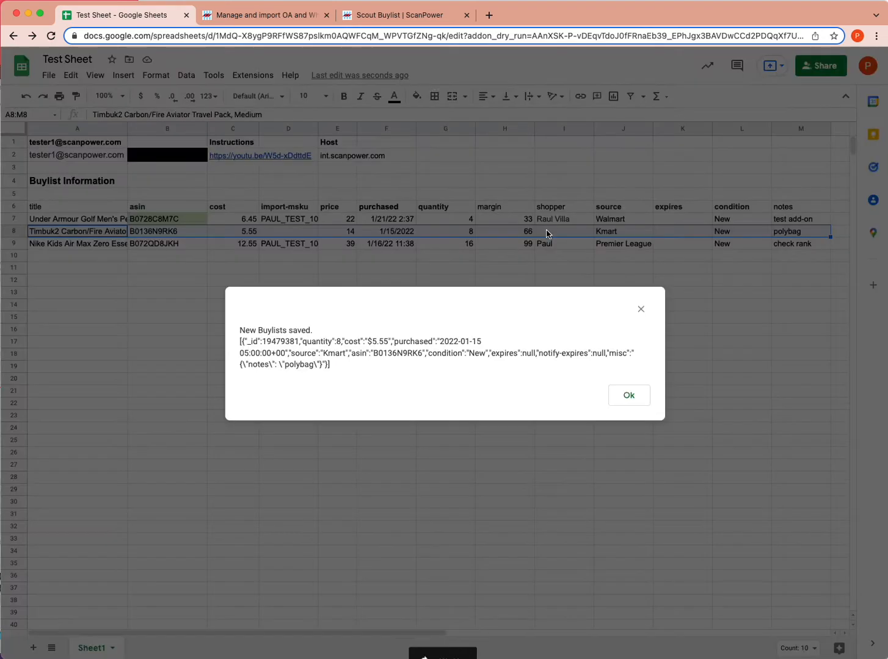
left_click(631, 395)
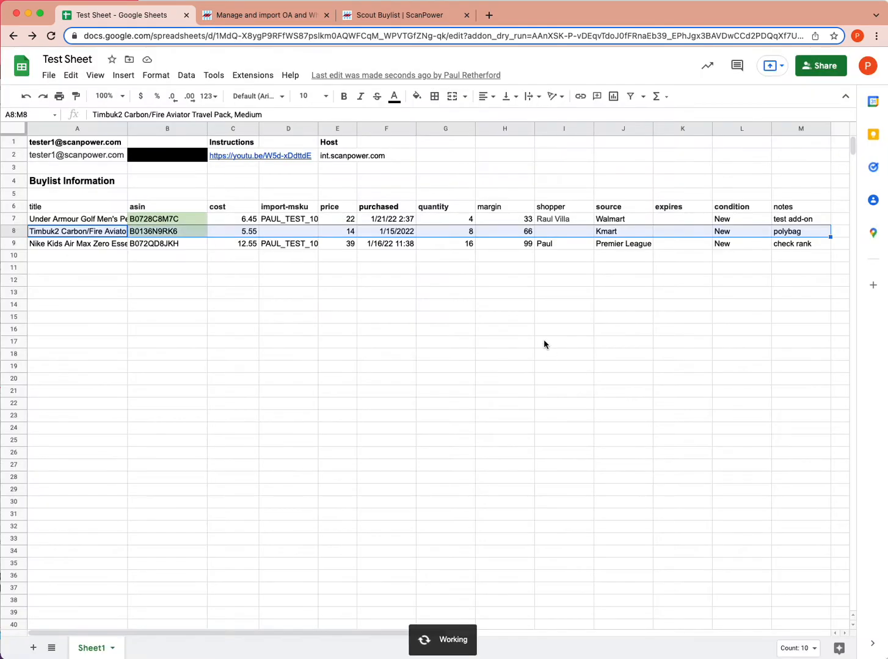
left_click(366, 17)
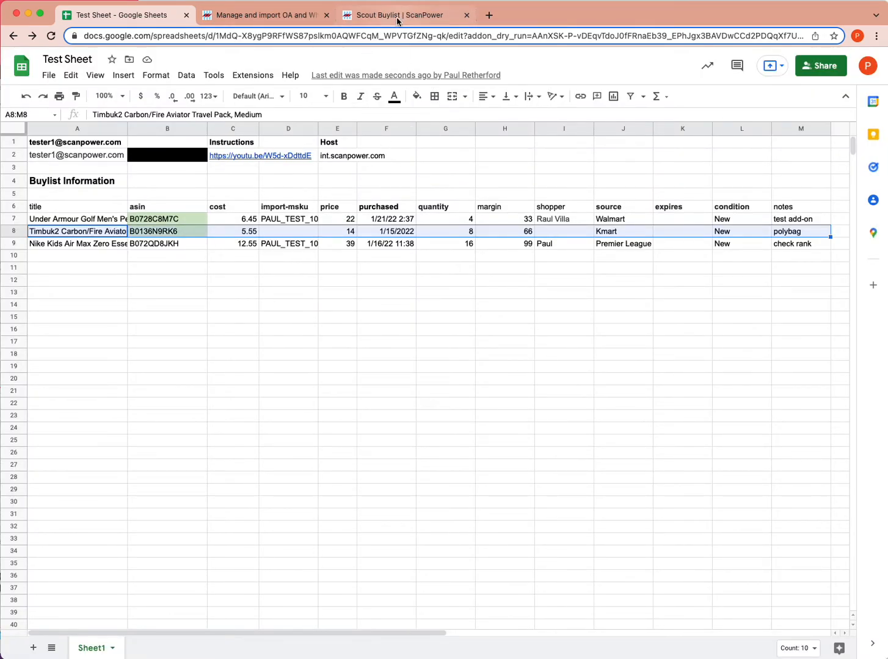
key("super+r")
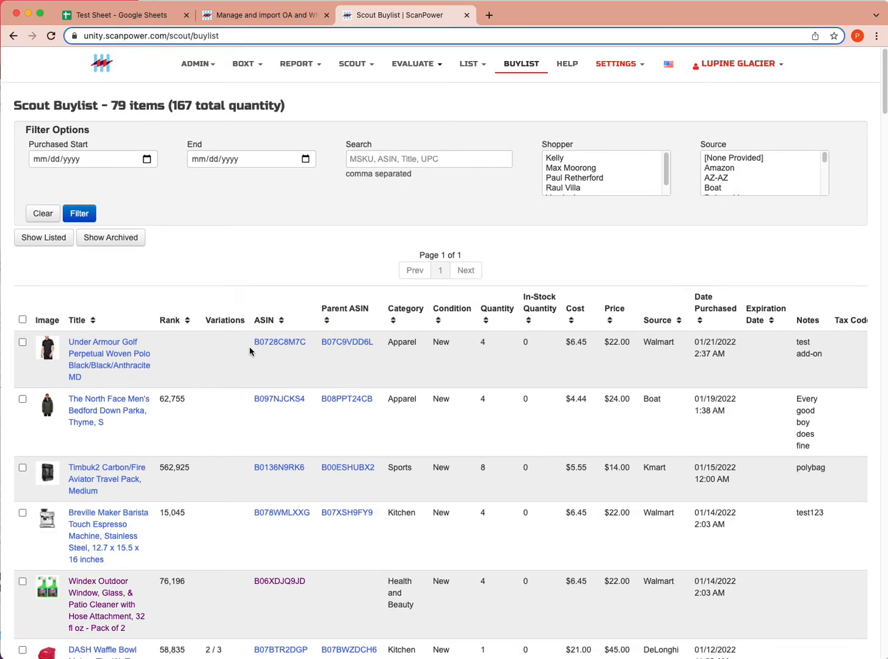
Inspect the Timbuk2 entry's 01/15/2022 12:00 AM purchase date, then go back to the Test Sheet.
left_click(175, 475)
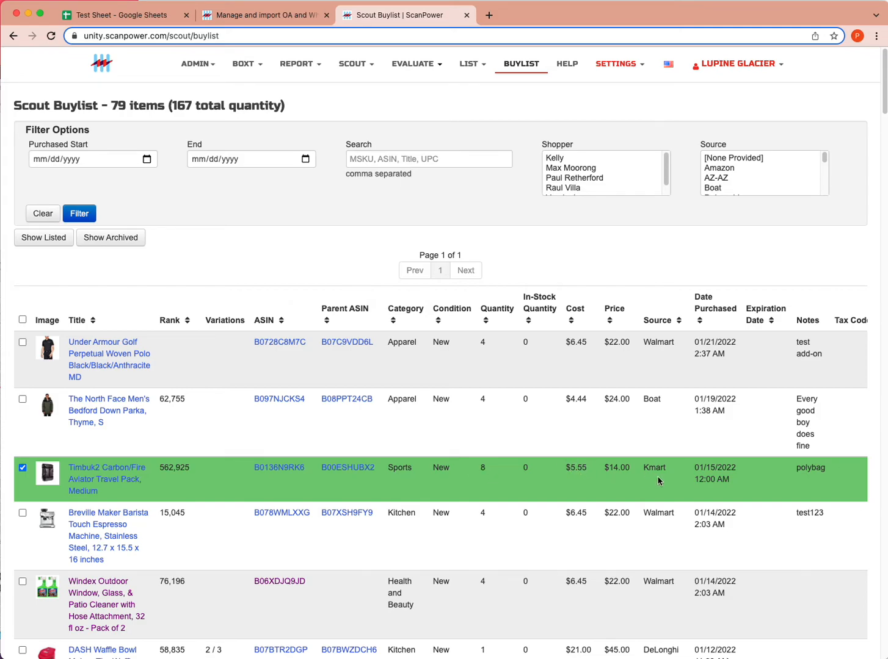
left_click_drag(694, 466, 734, 487)
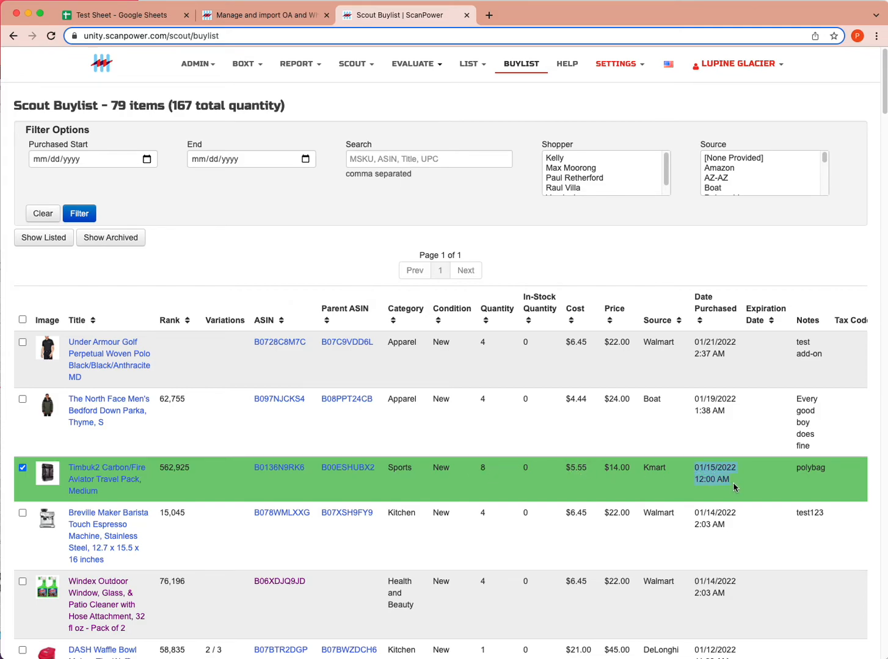
left_click_drag(733, 487, 733, 487)
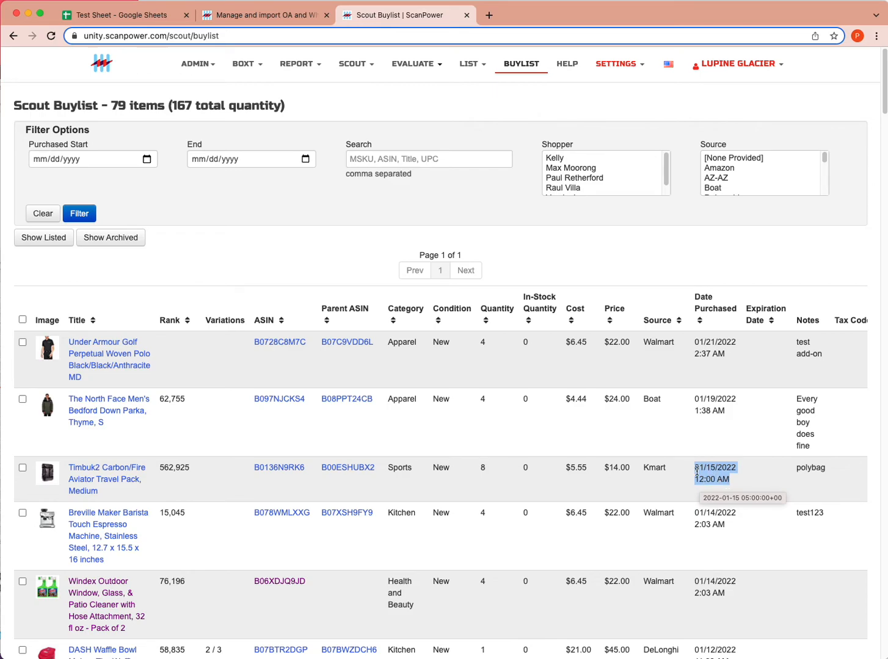
left_click(706, 472)
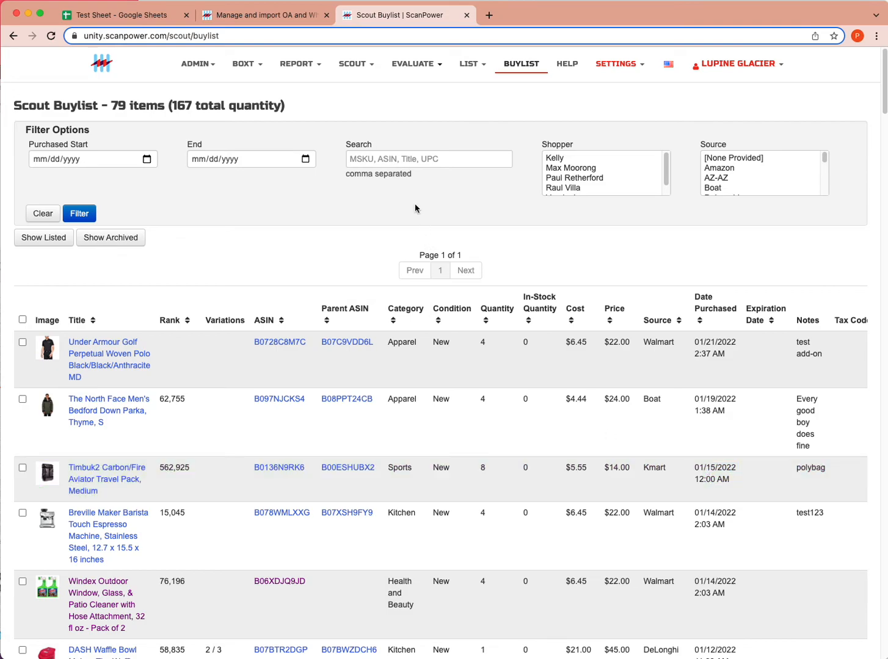
left_click(112, 17)
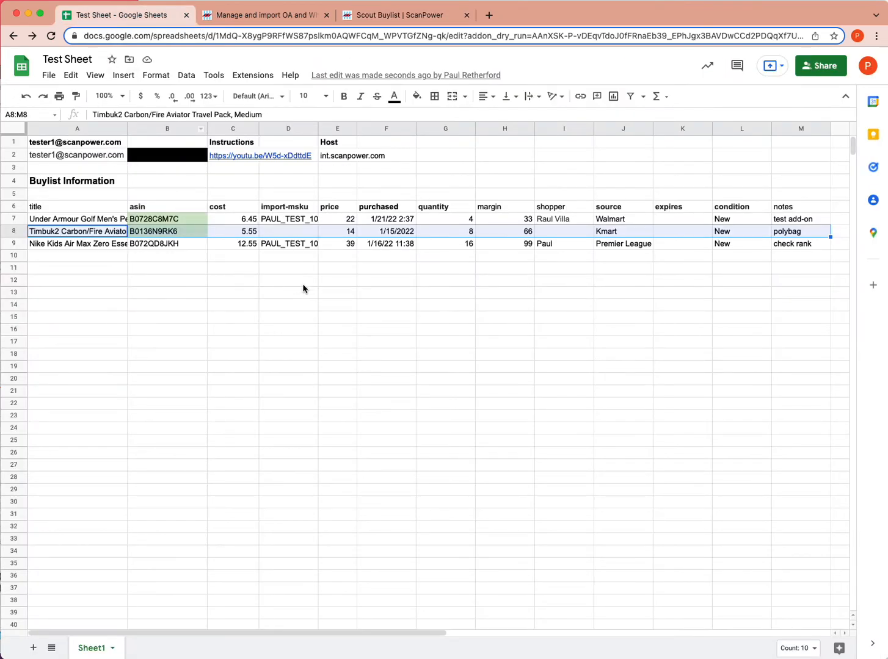
Change F8's Timbuk2 purchased date to include a time, reading 1/15/22 2:33.
left_click(385, 238)
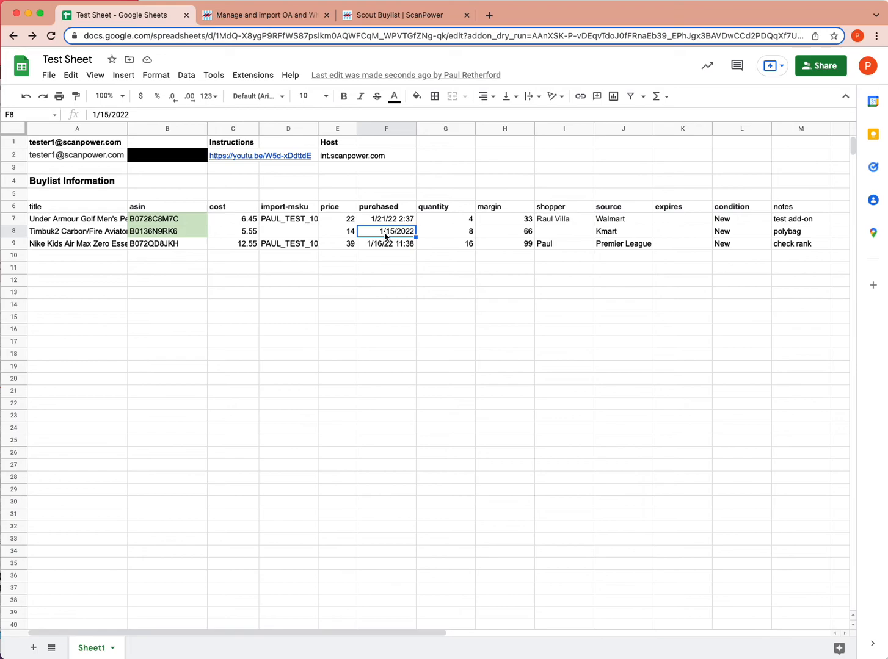
type("1/14")
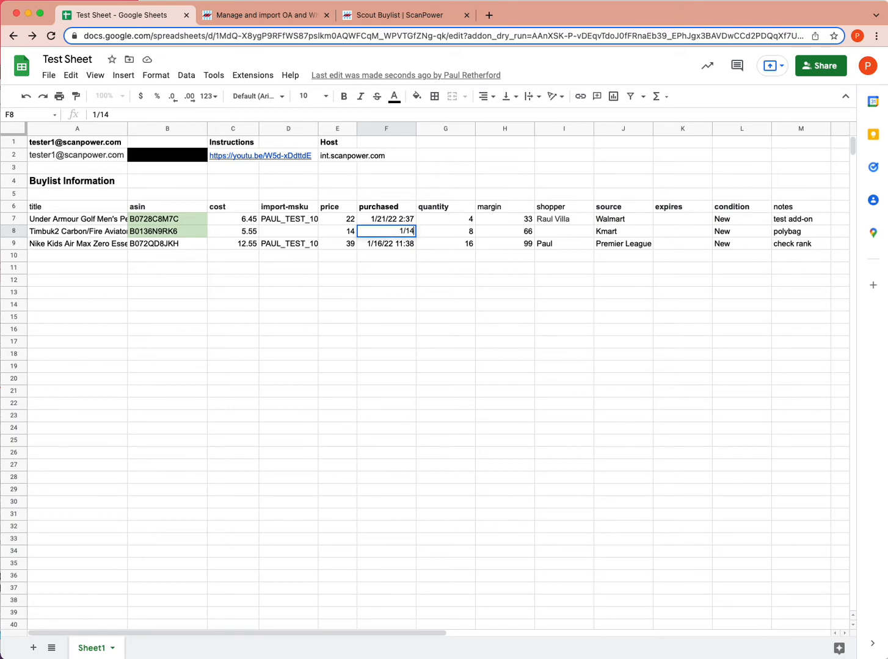
key("BackSpace")
type("5/22 2:33")
key("Return")
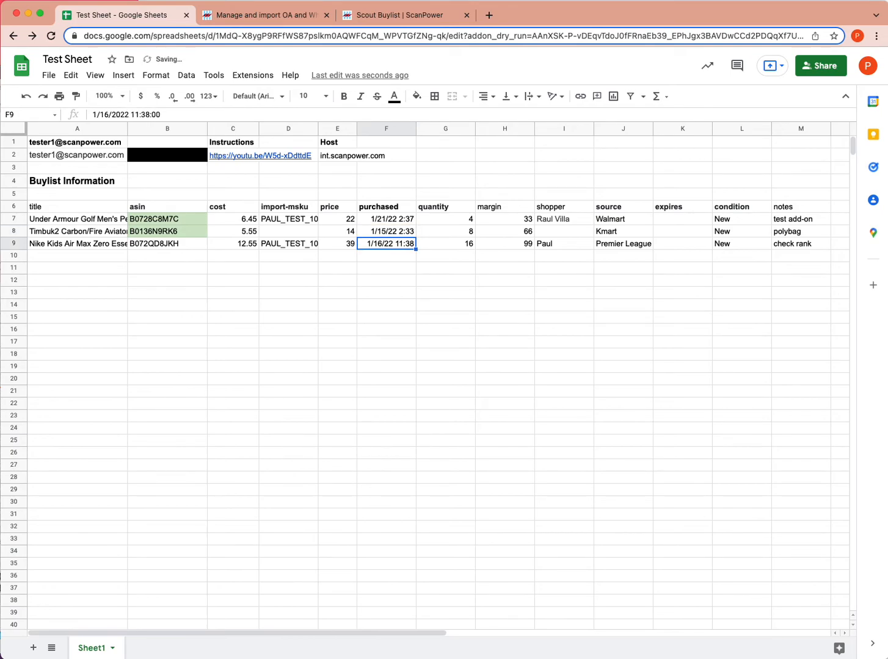